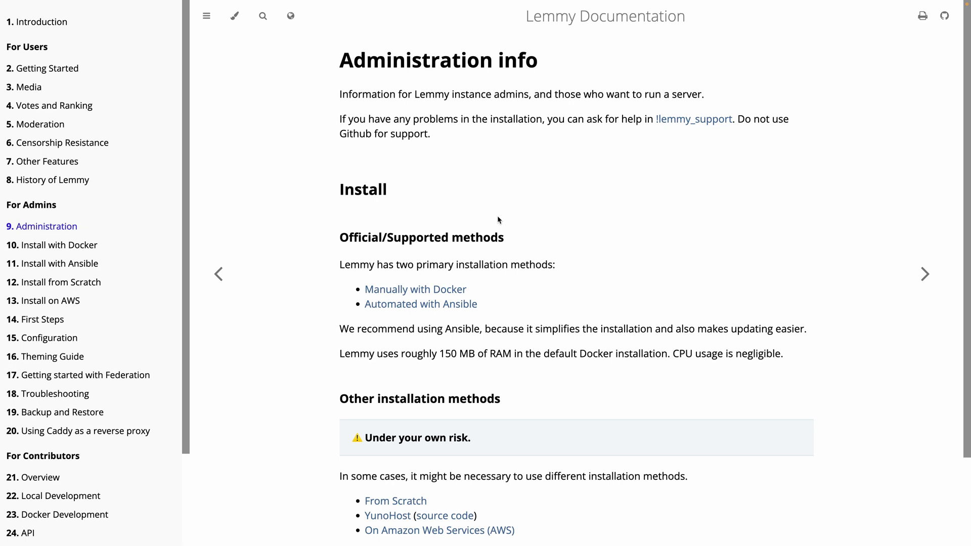
- Browse the Lemmy docs' 'Install with Docker' page, then the 'Install from Scratch' page
click(44, 248)
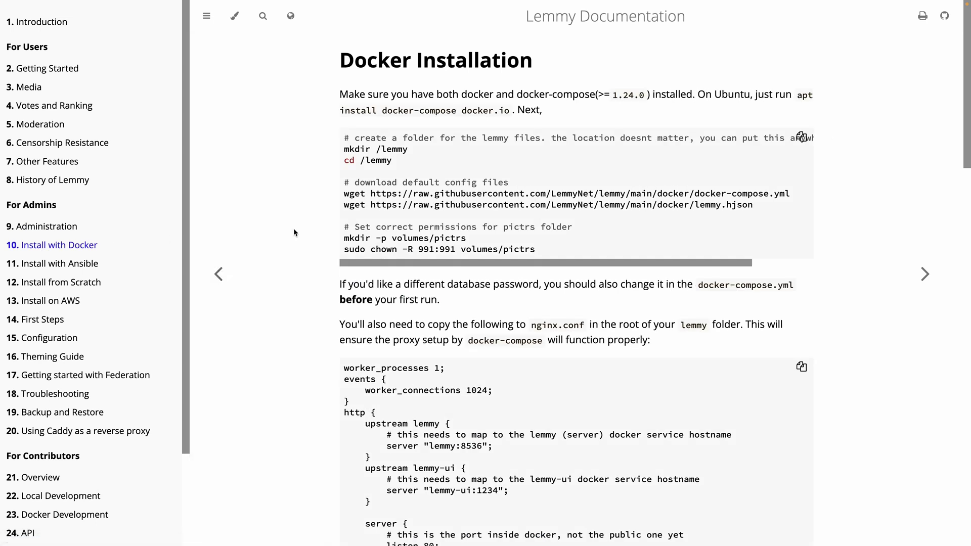
click(84, 285)
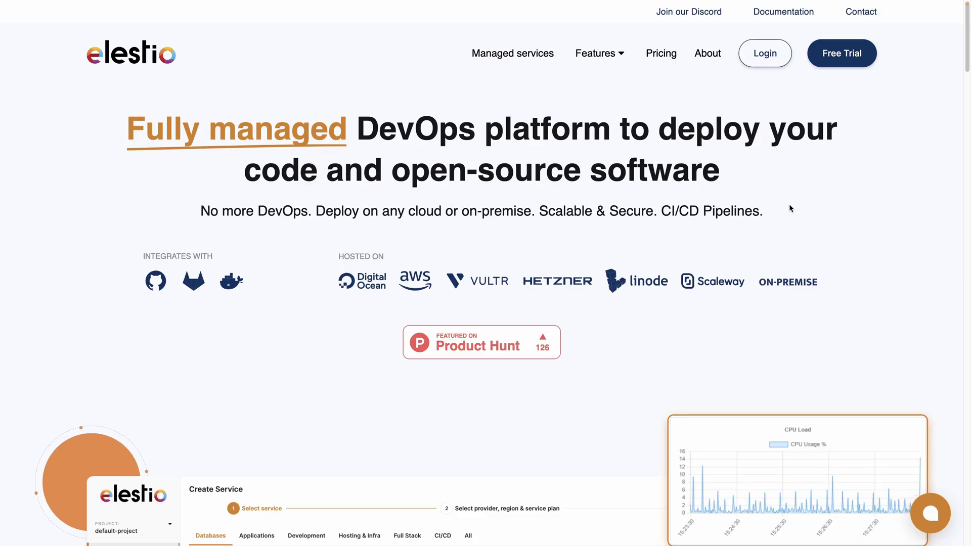
- Sign in to Elestio and pick Lemmy as the first service to deploy
click(771, 60)
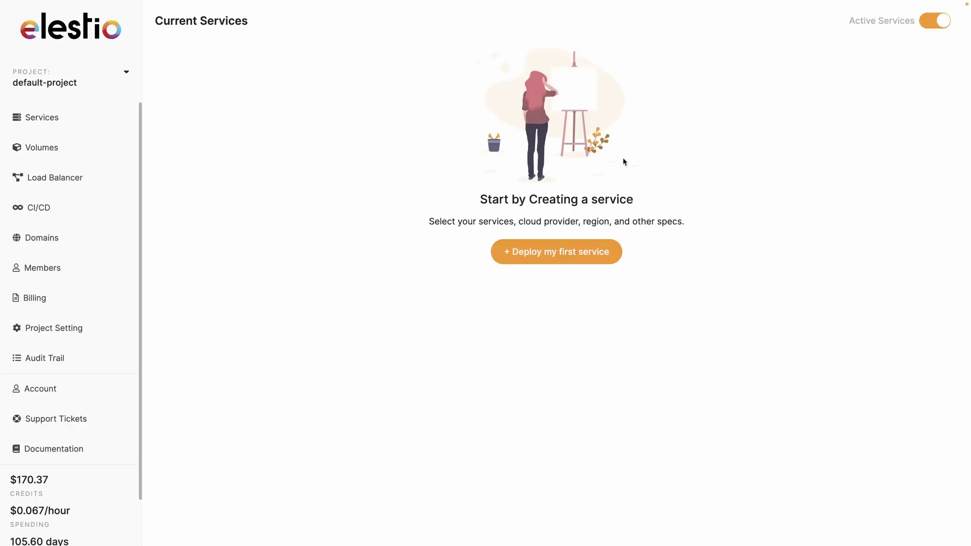
click(575, 257)
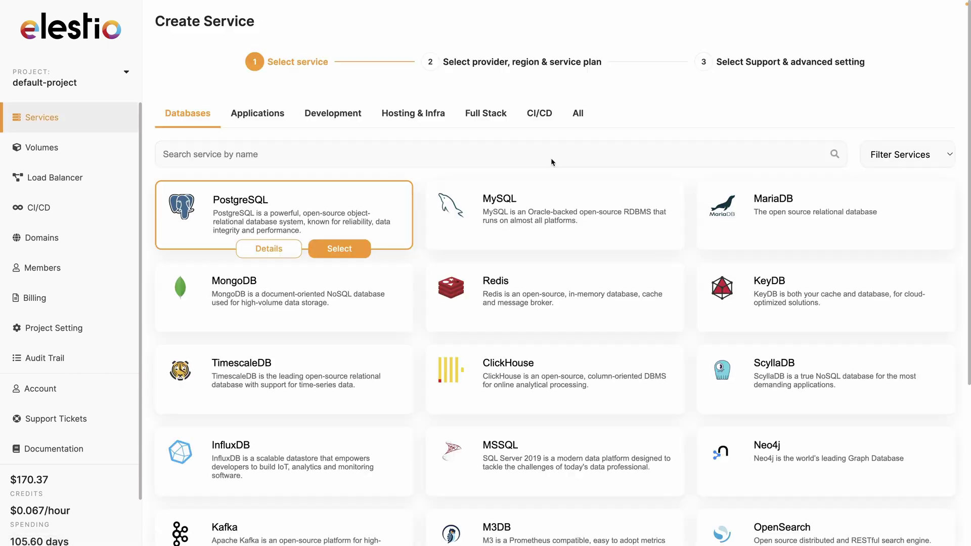
text(lemmy)
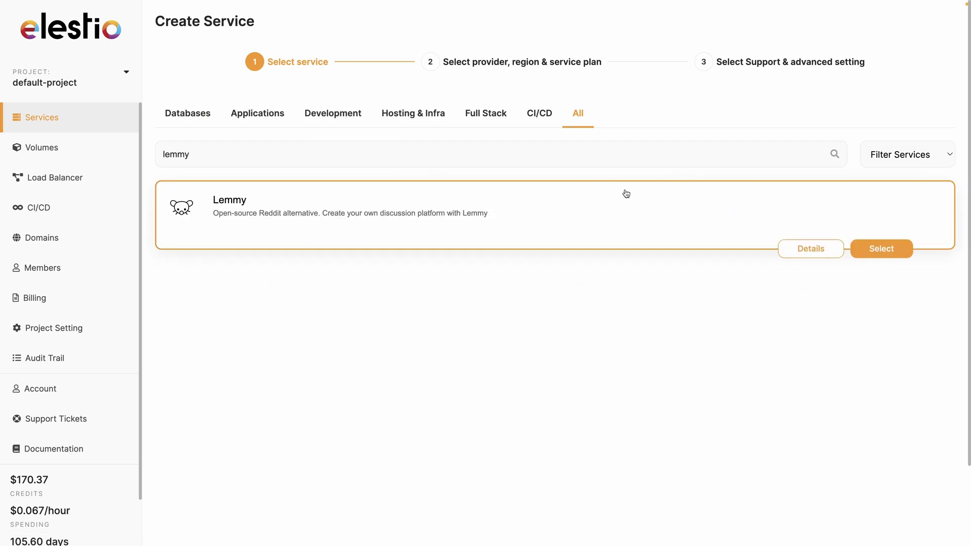
click(870, 246)
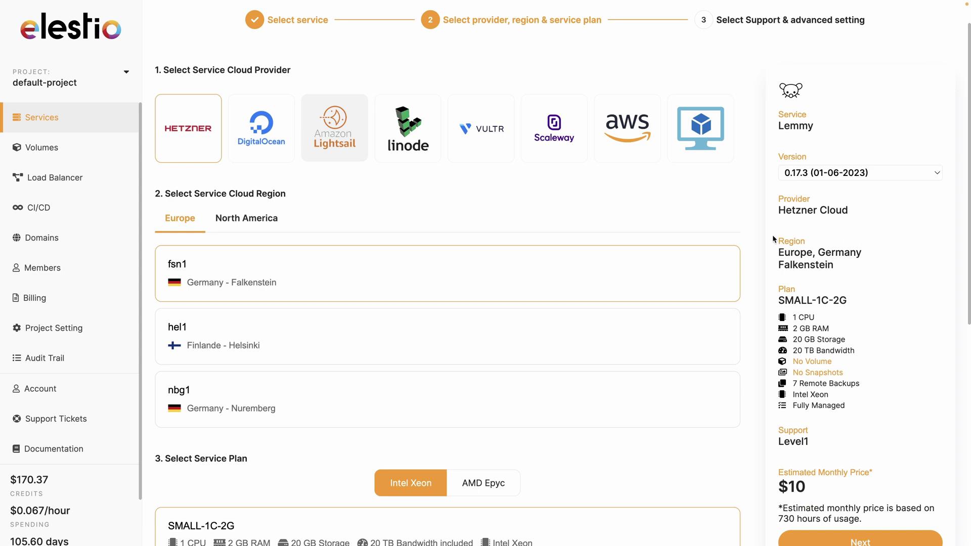
- Create the Lemmy service on Scaleway Cloud Paris with the SMALL-2C-2G plan and Level1 support
click(547, 143)
scroll(412, 237, down, 3)
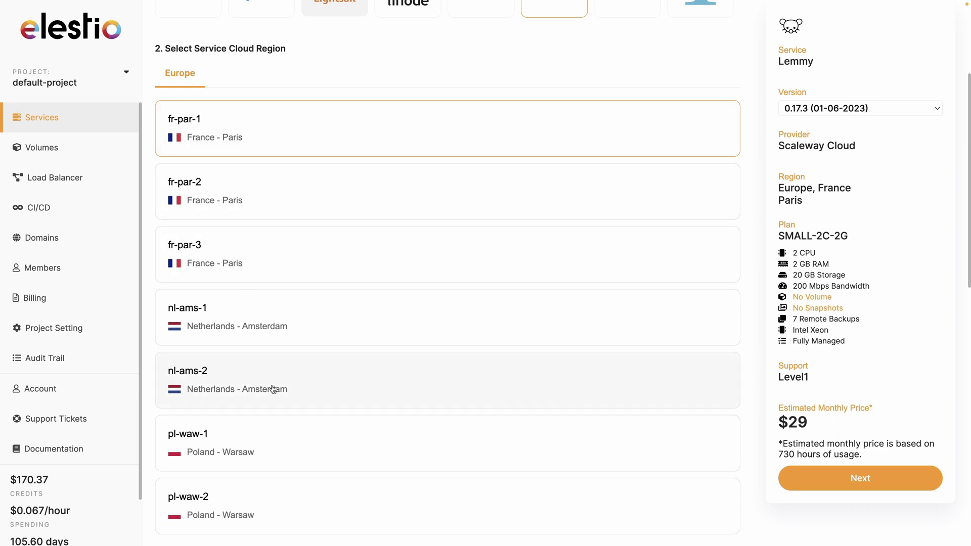
scroll(284, 401, down, 5)
scroll(284, 401, down, 3)
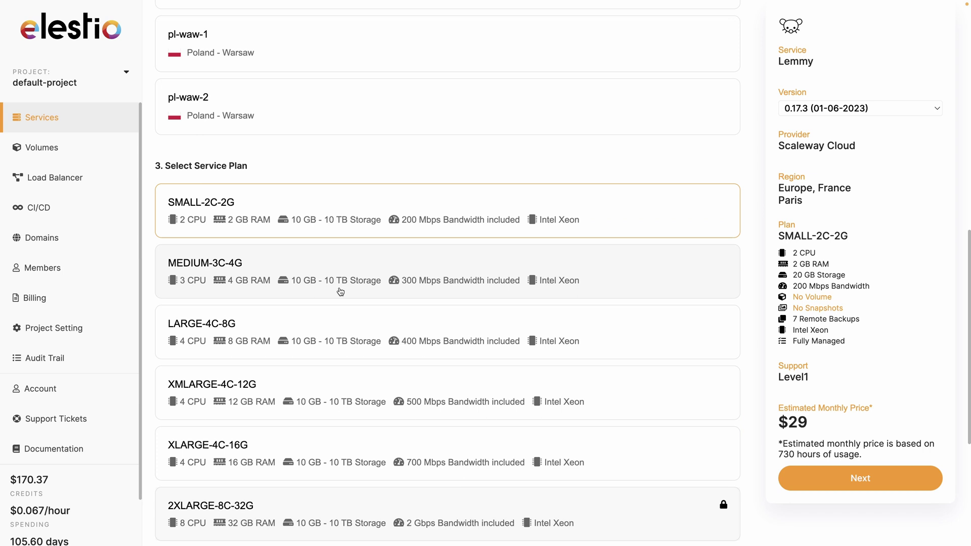
click(833, 484)
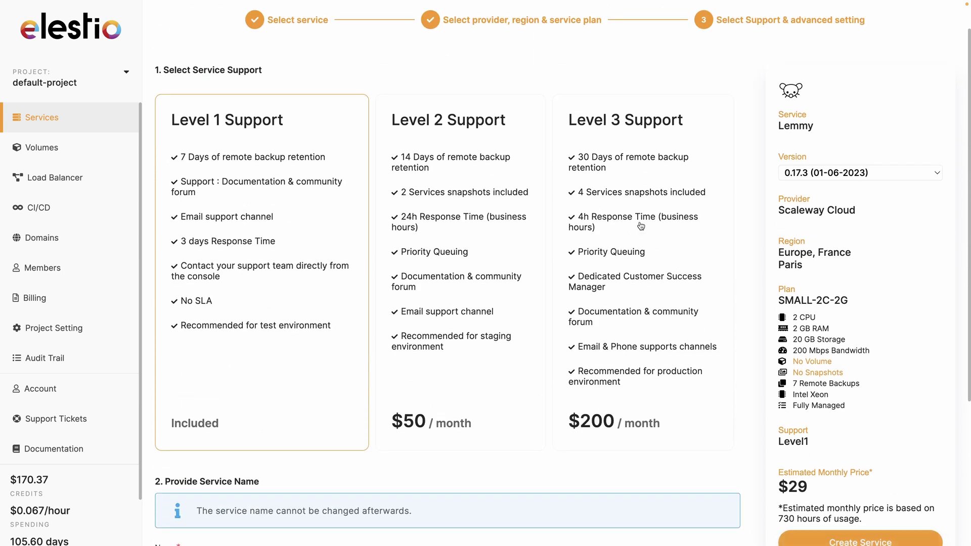
scroll(589, 387, down, 3)
scroll(589, 387, down, 2)
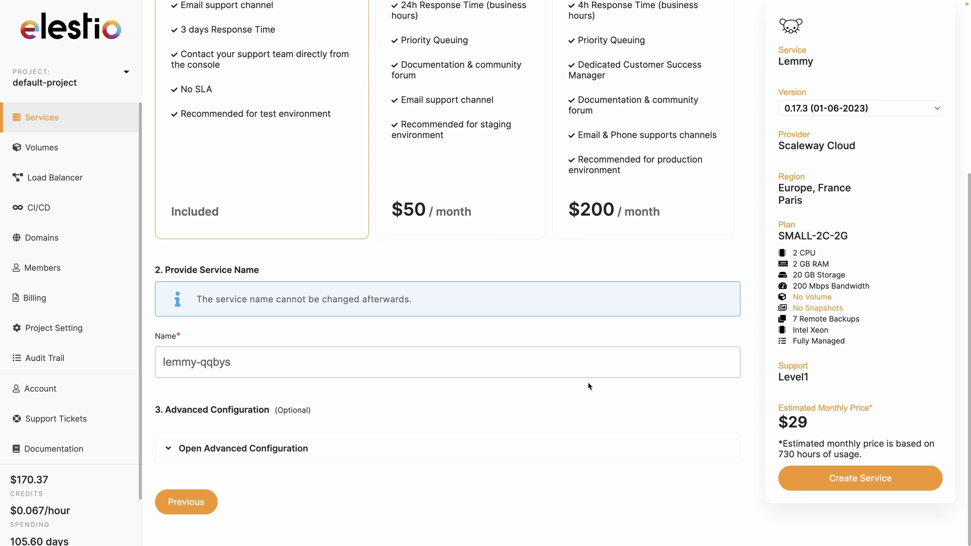
click(820, 488)
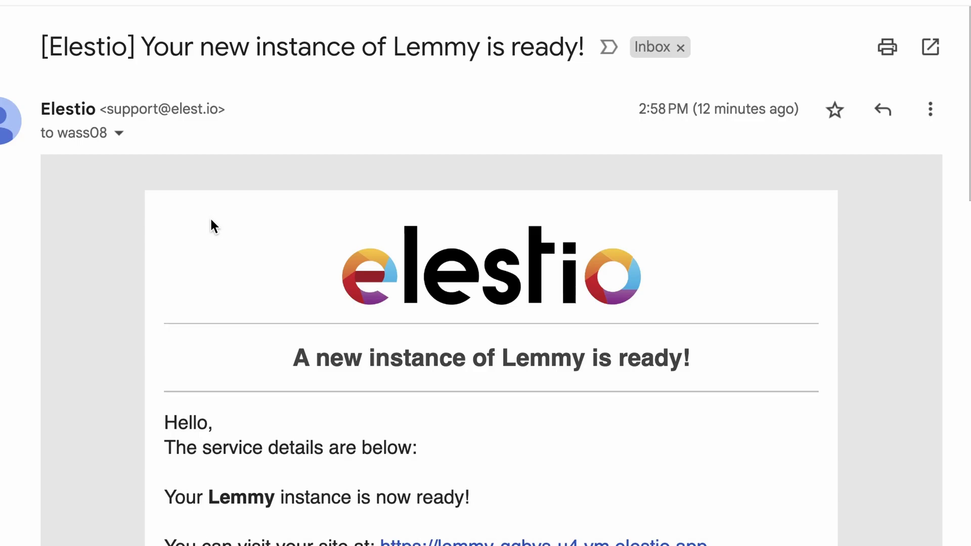
scroll(211, 223, down, 6)
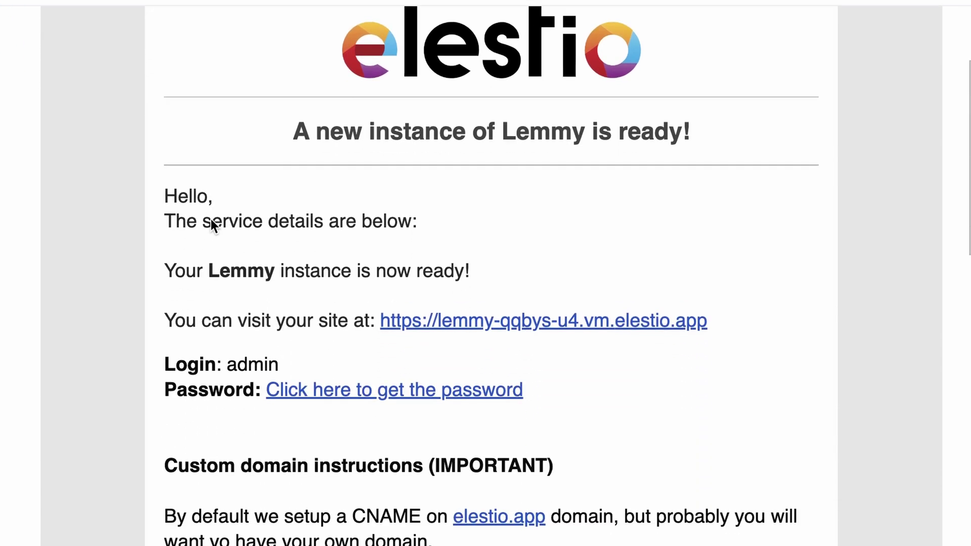
scroll(211, 219, down, 1)
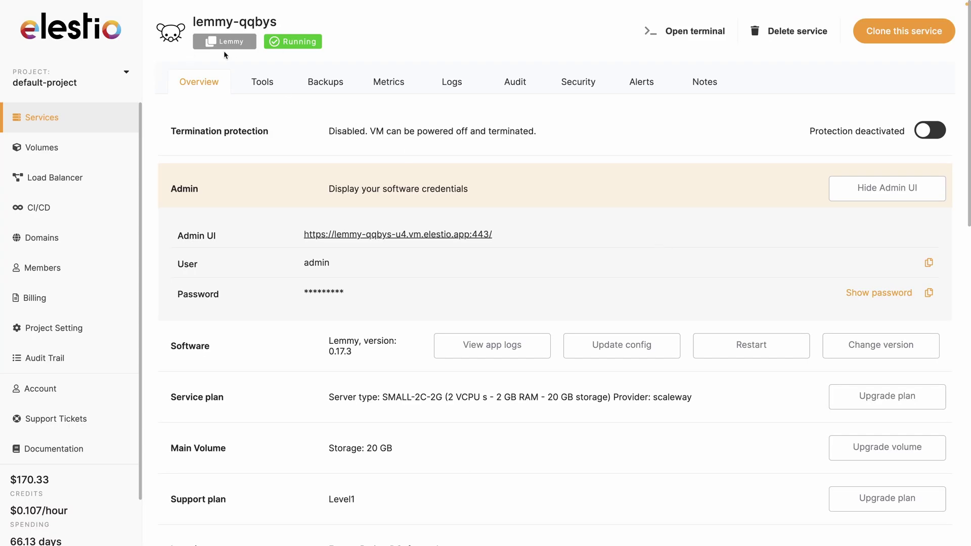
- Copy the Lemmy admin password from the service Overview and open the Admin UI site
click(929, 293)
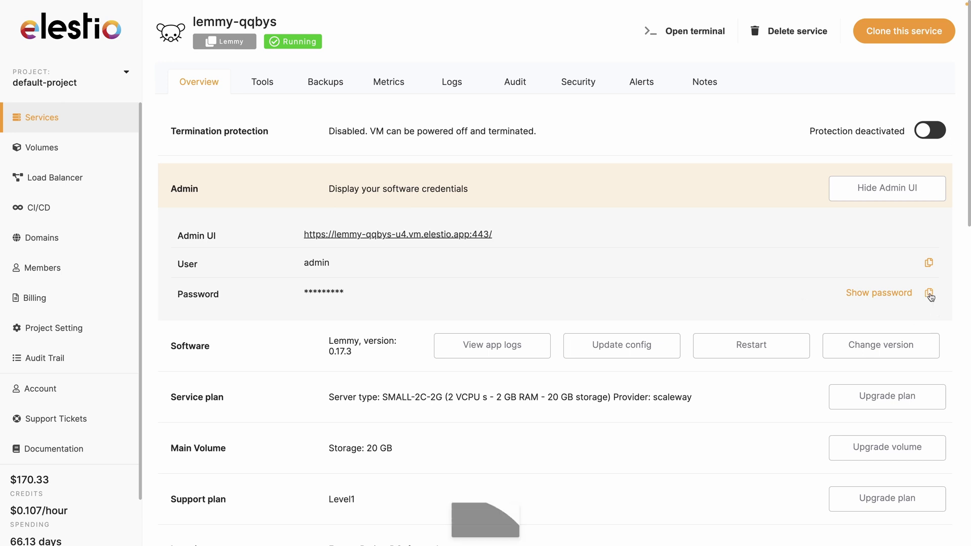
click(451, 234)
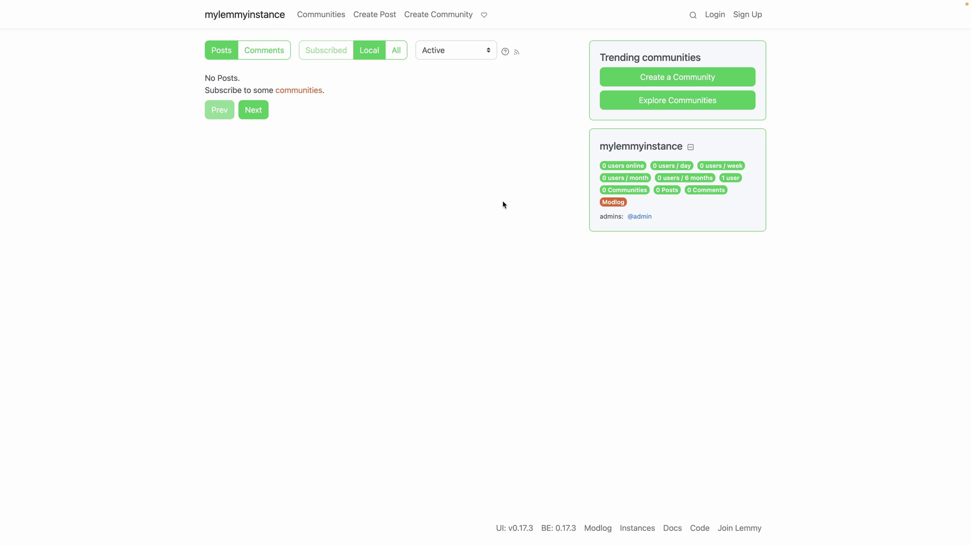
- Log in to mylemmyinstance with username 'admin' and the pasted admin password
click(714, 15)
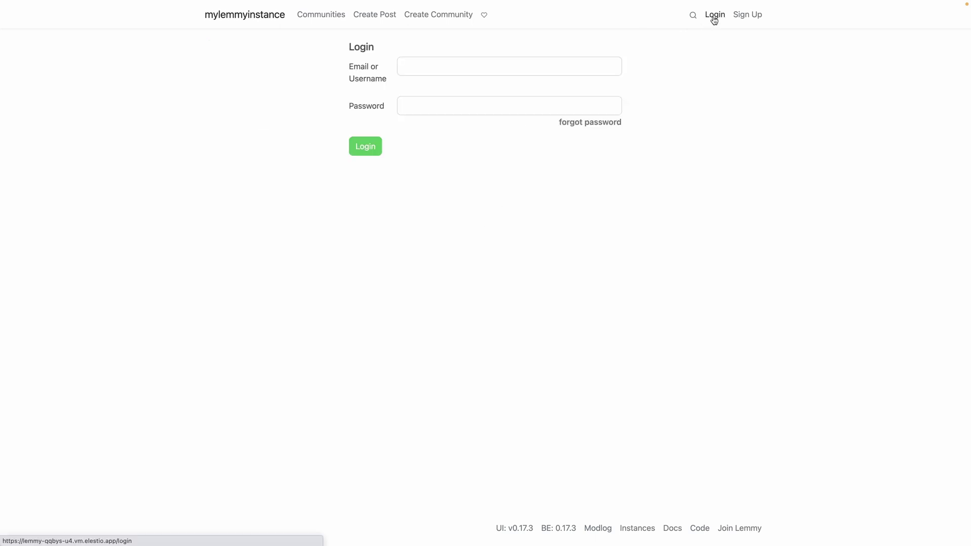
click(495, 63)
text(ad)
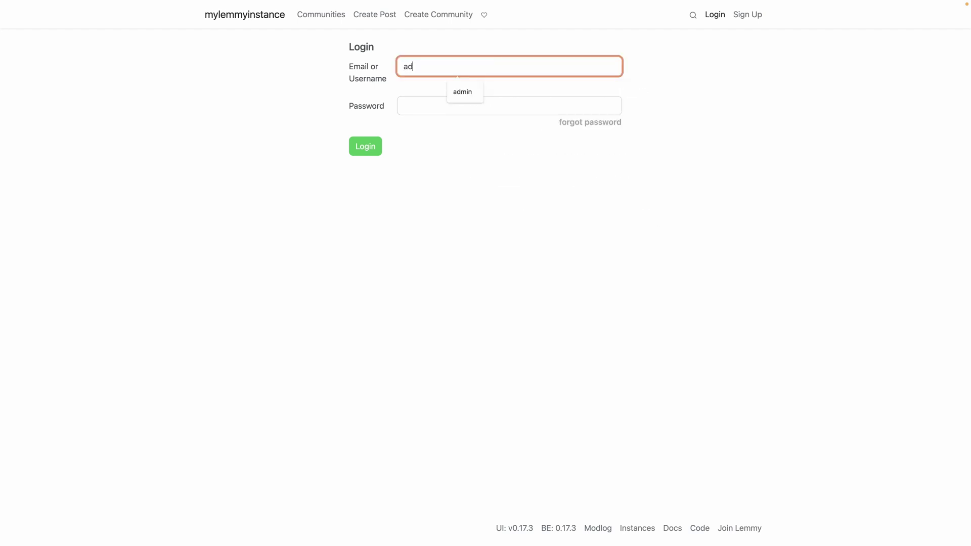
text(min)
click(465, 103)
key(super+v)
click(425, 174)
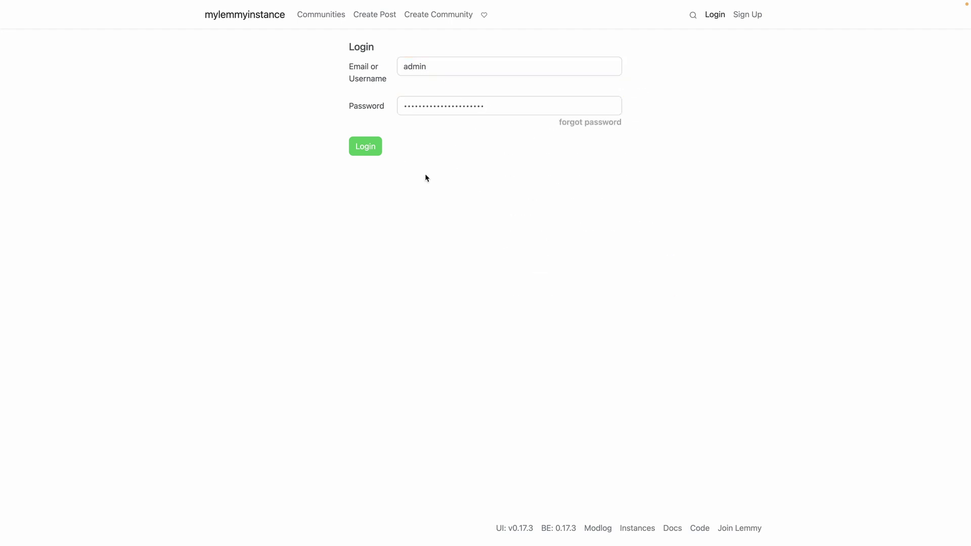
click(361, 148)
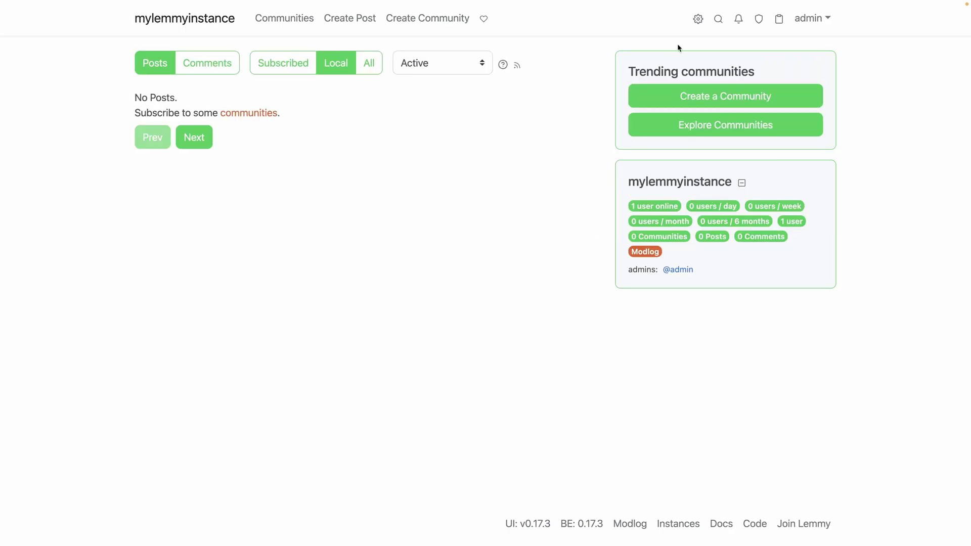
- In site settings, set Name to 'Super Demo', upload a frog icon, and enter description 'My Lemmy Instance'
click(698, 18)
click(300, 107)
key(super+a)
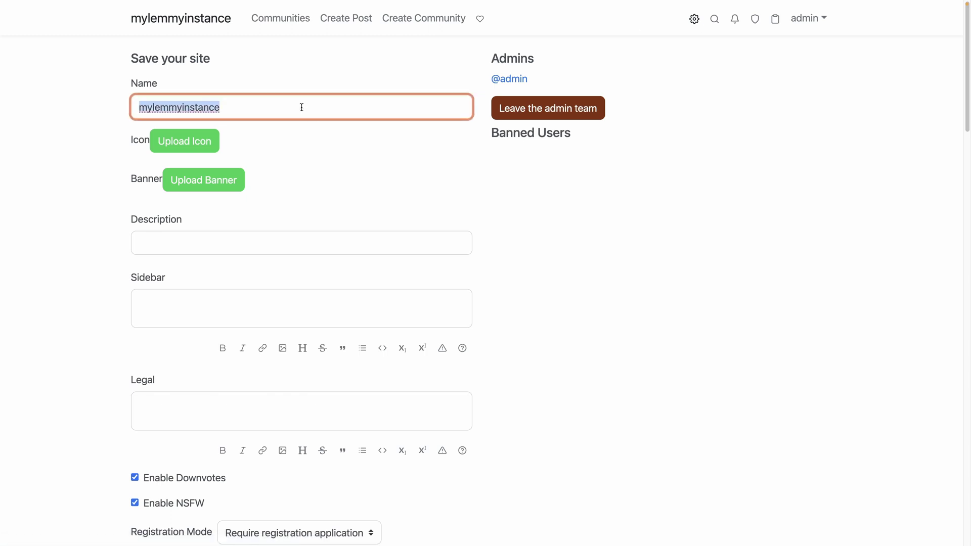
text(Super Demo)
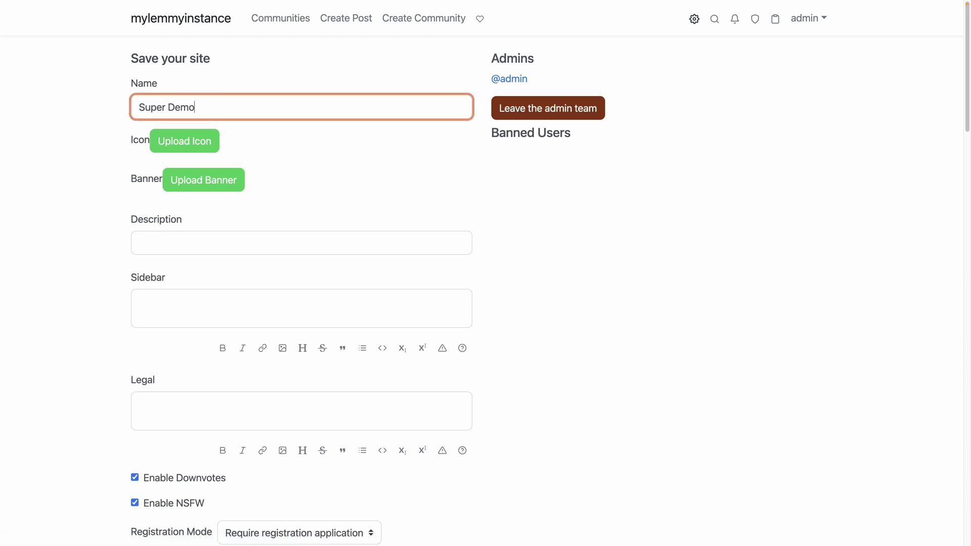
click(184, 141)
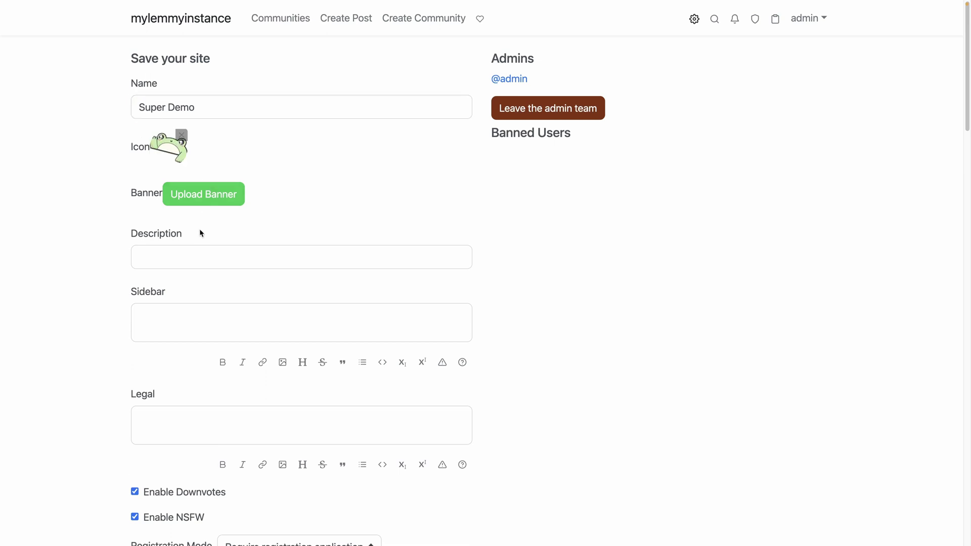
click(200, 253)
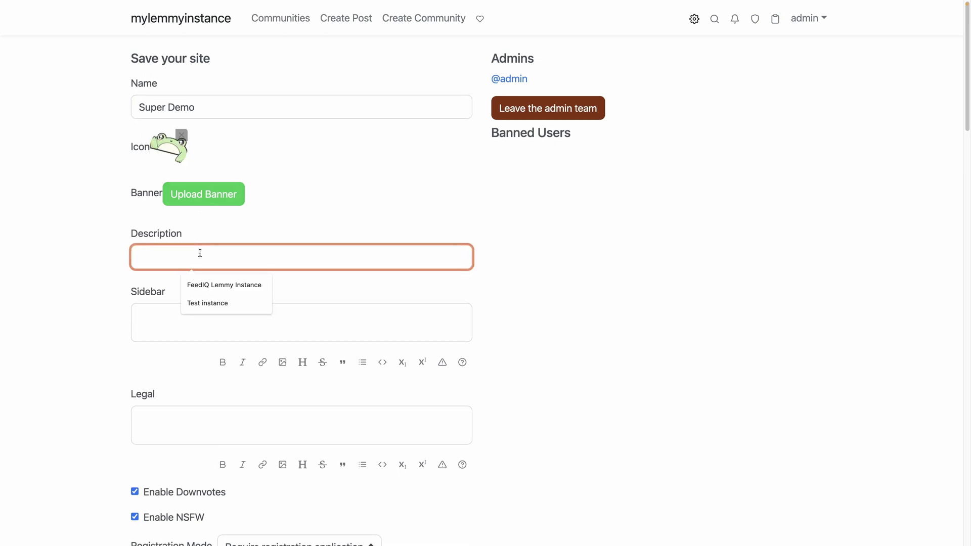
text(My Lemmy I)
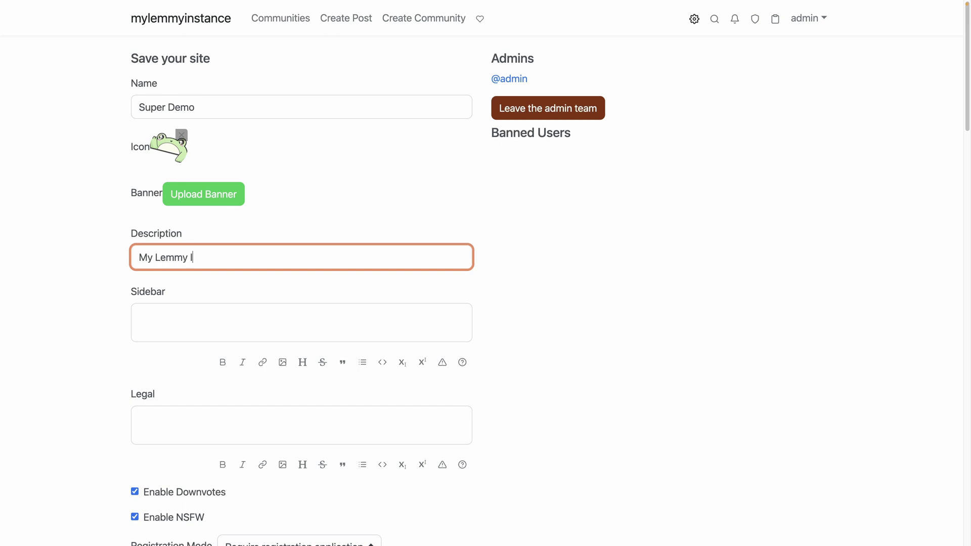
text(nstance)
scroll(192, 246, down, 2)
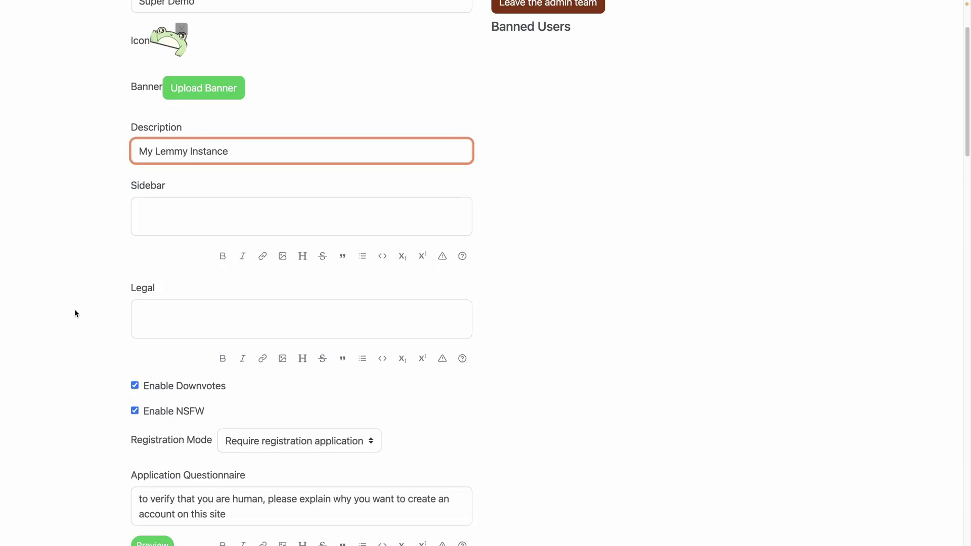
scroll(75, 313, down, 4)
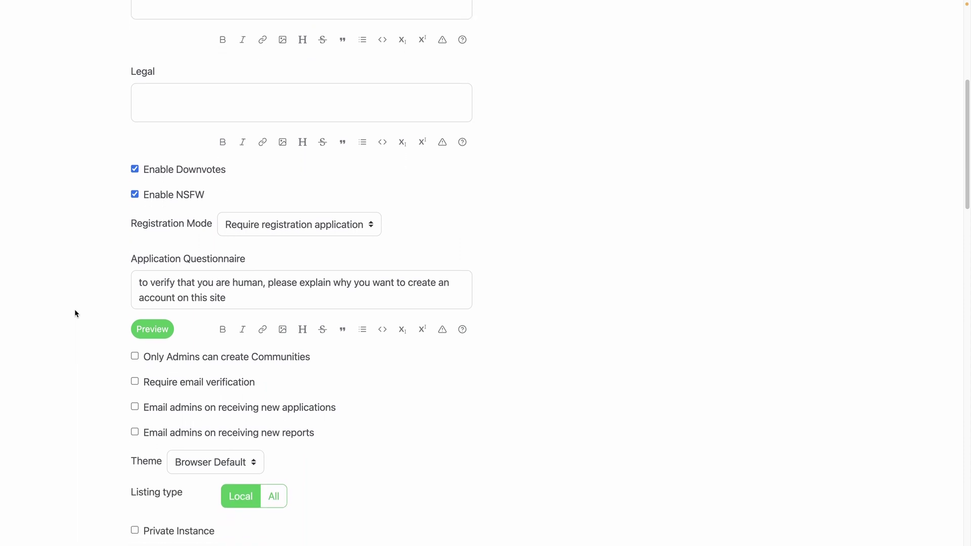
scroll(75, 313, down, 2)
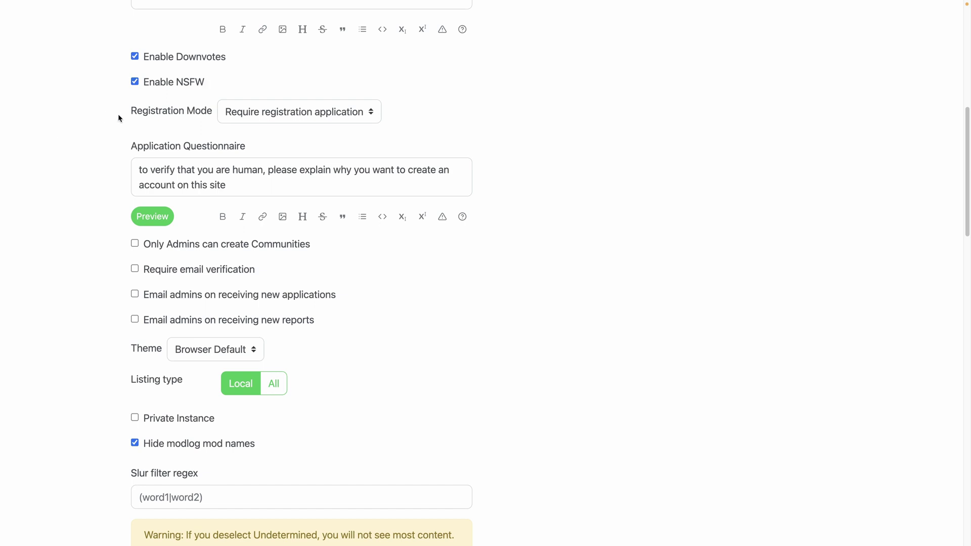
click(307, 112)
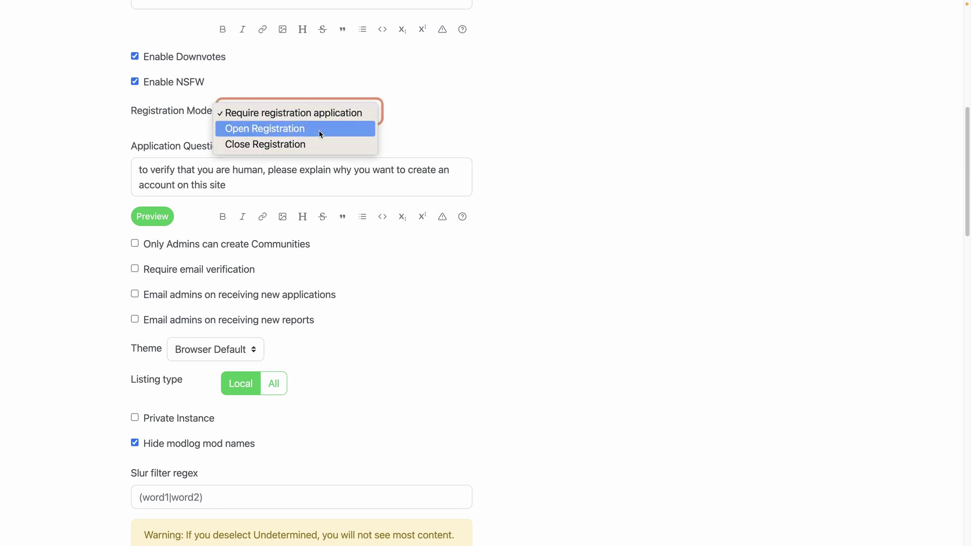
click(454, 102)
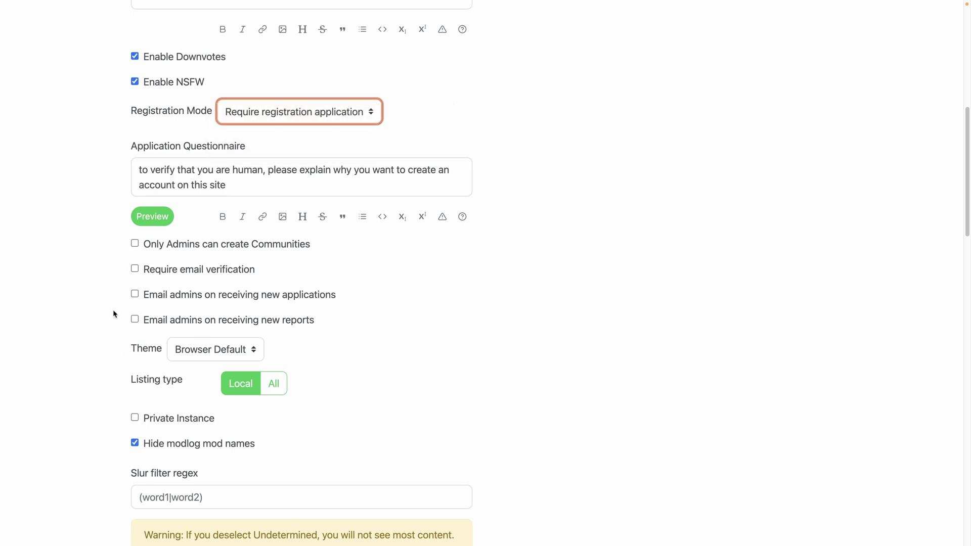
scroll(114, 310, down, 3)
scroll(114, 309, down, 4)
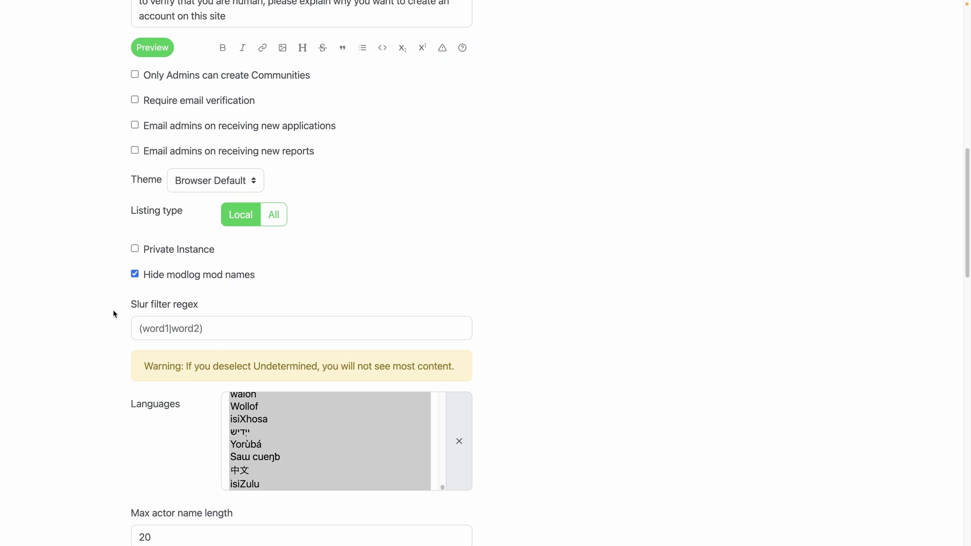
scroll(113, 309, down, 1)
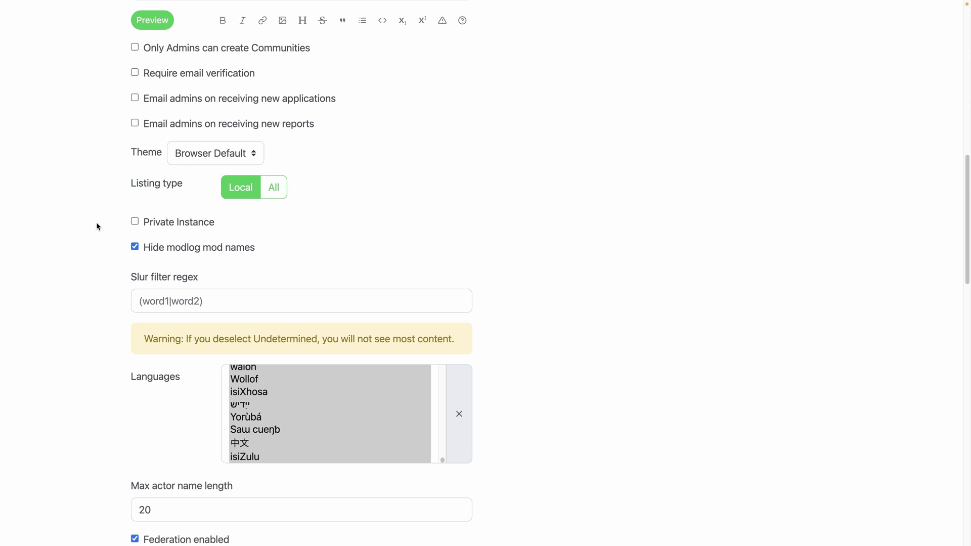
scroll(97, 226, down, 6)
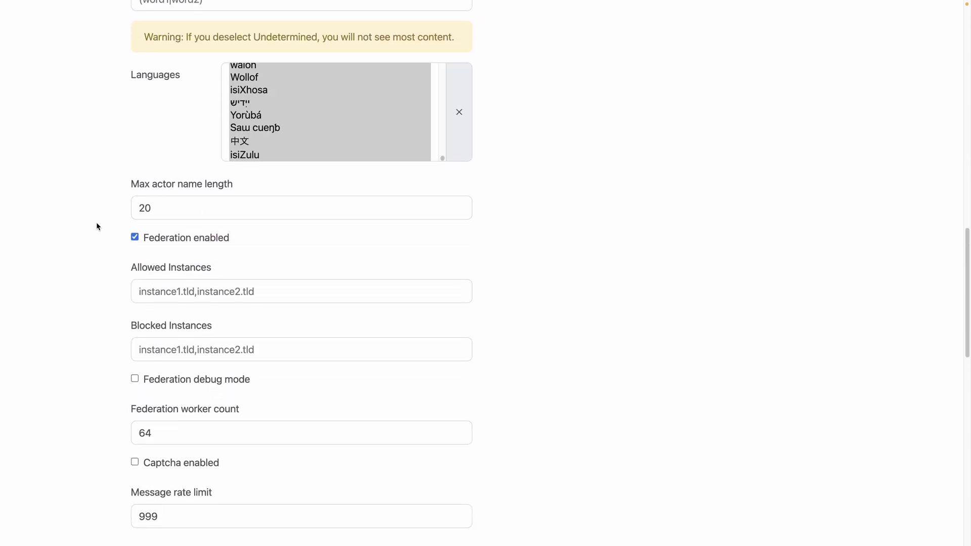
scroll(98, 226, down, 2)
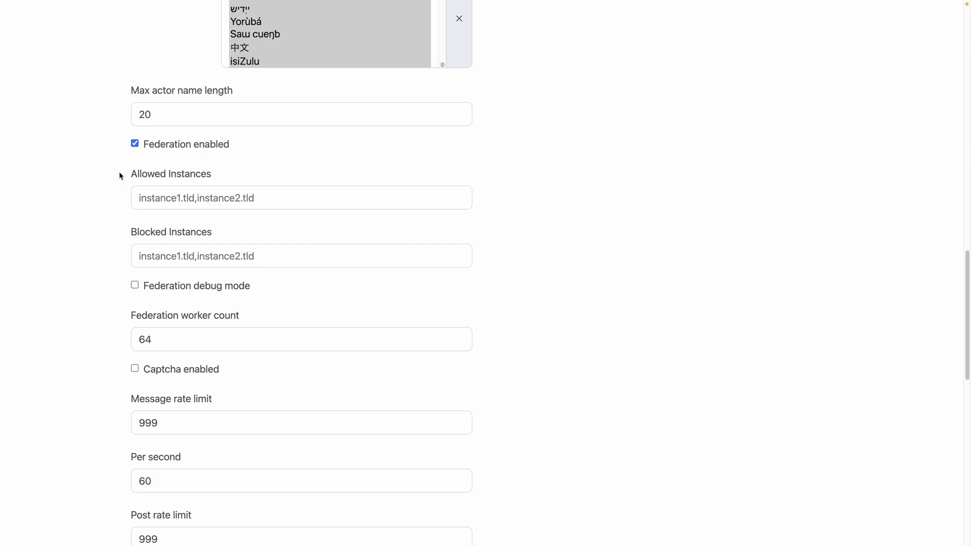
drag(120, 174, 200, 173)
click(223, 173)
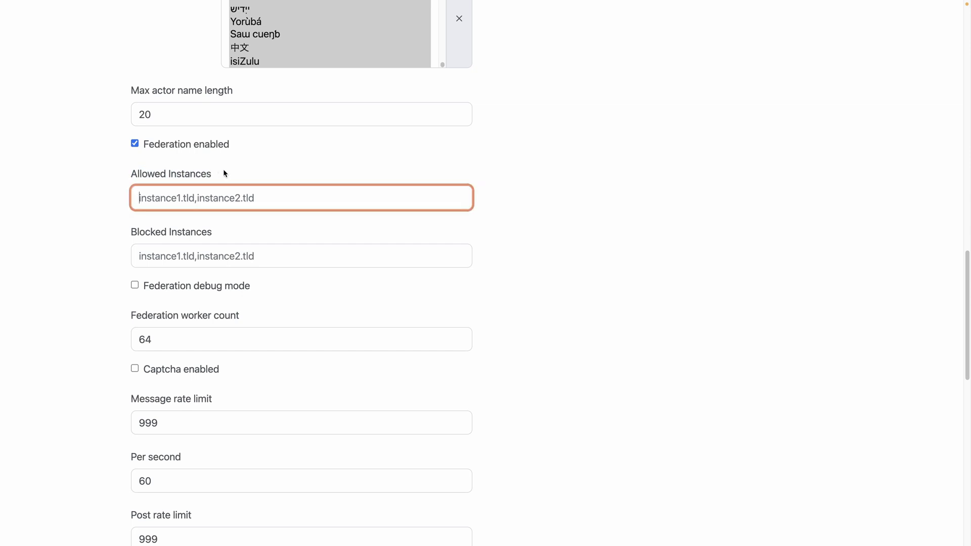
click(70, 232)
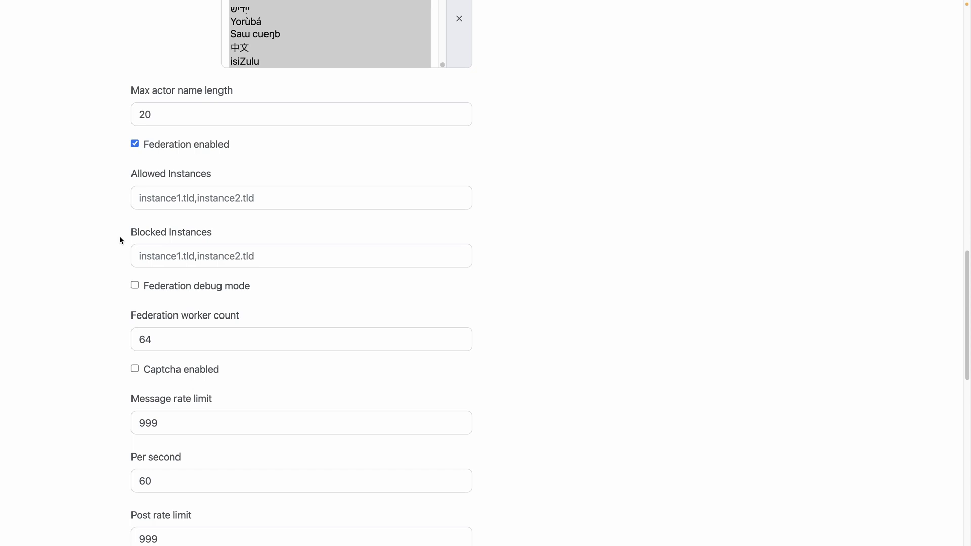
scroll(121, 239, down, 2)
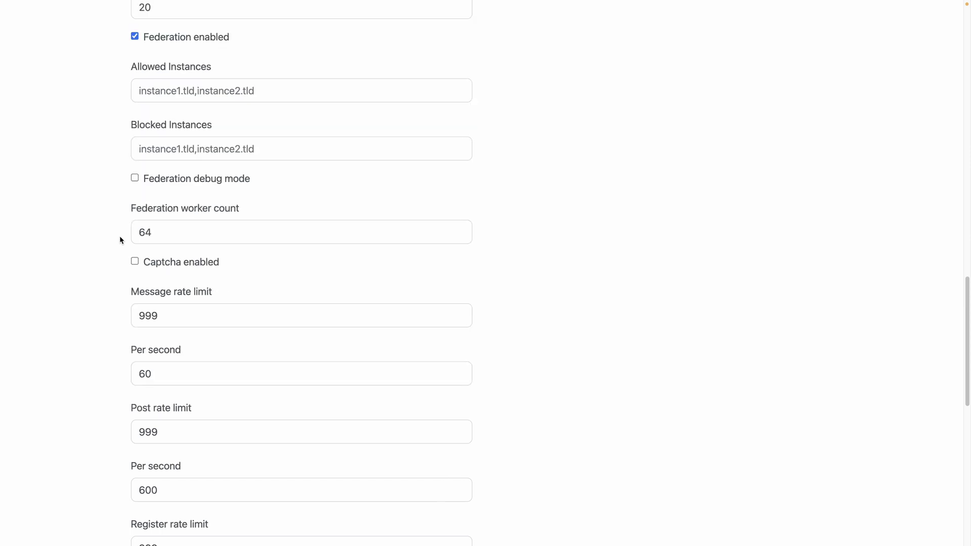
scroll(121, 238, down, 2)
scroll(120, 236, down, 6)
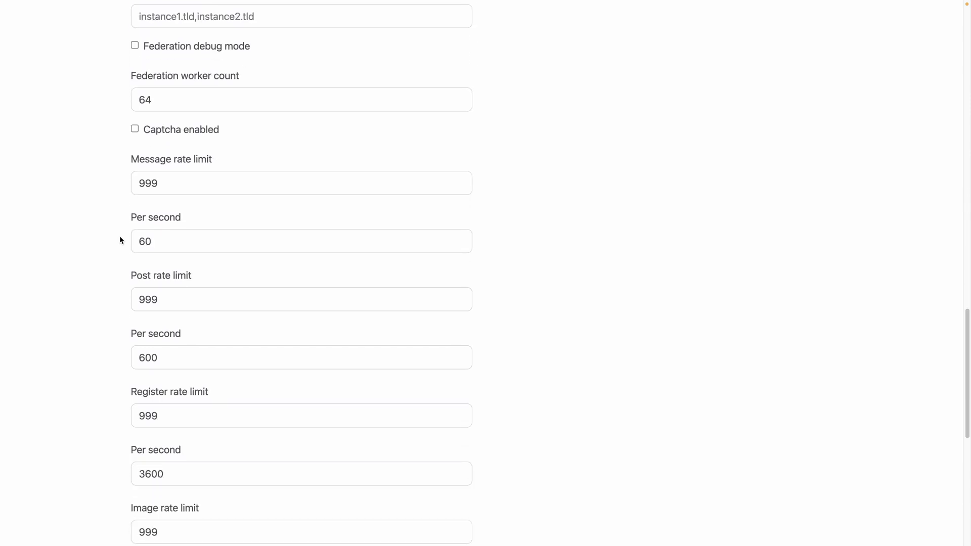
scroll(120, 240, down, 3)
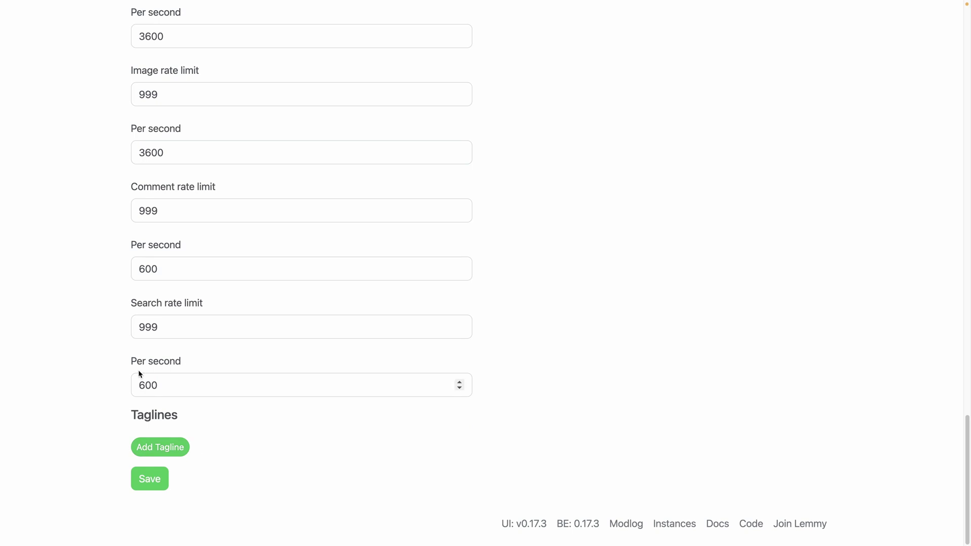
- Save the Super Demo site settings and go to the Communities list
click(148, 481)
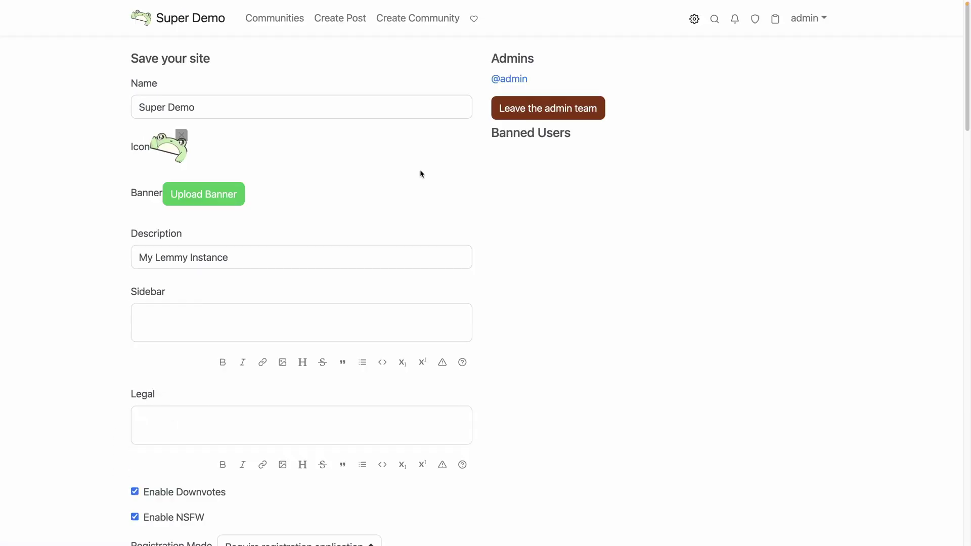
click(269, 20)
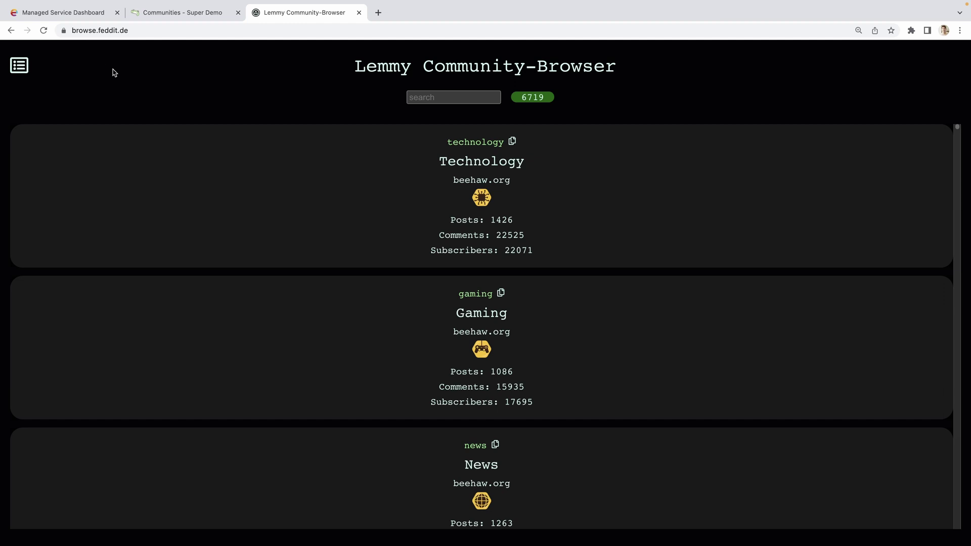
- Copy the Piracy community's address and search the community browser for 'develop'
key(super+shift+f)
scroll(357, 183, down, 1)
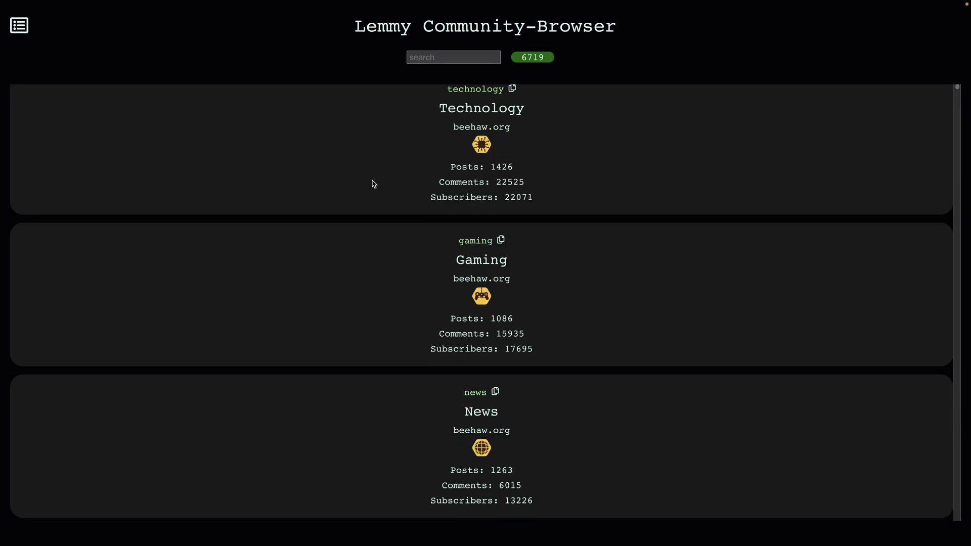
scroll(373, 183, down, 6)
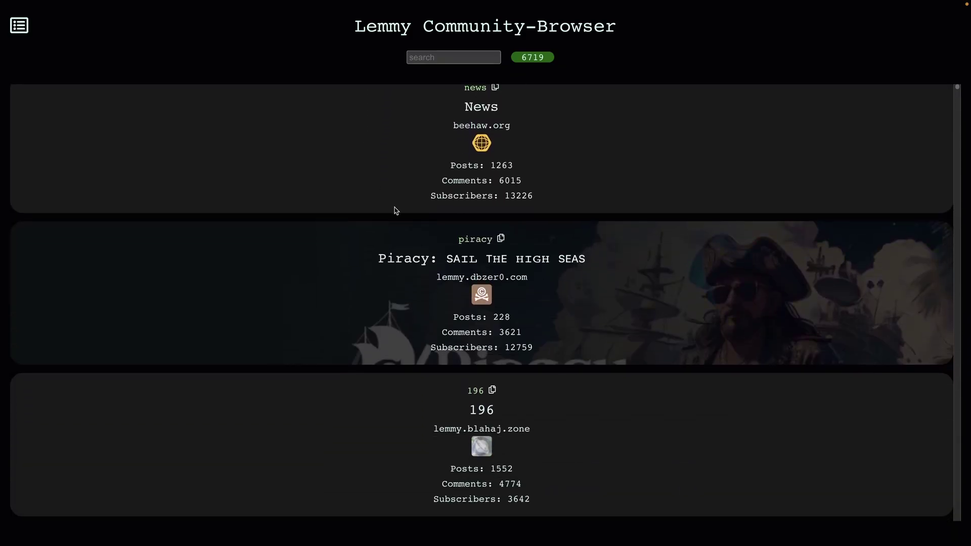
click(503, 239)
scroll(416, 286, up, 6)
click(451, 57)
text(d)
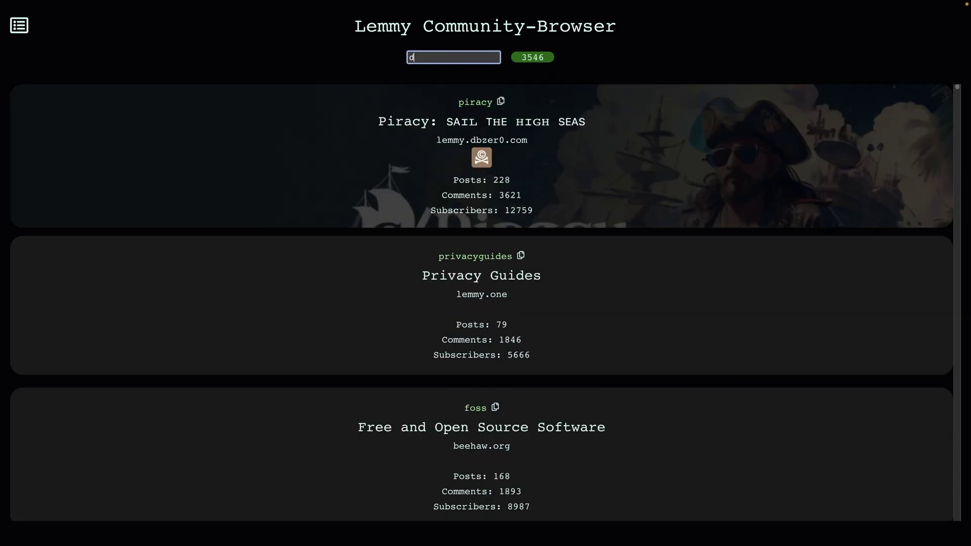
text(evelop)
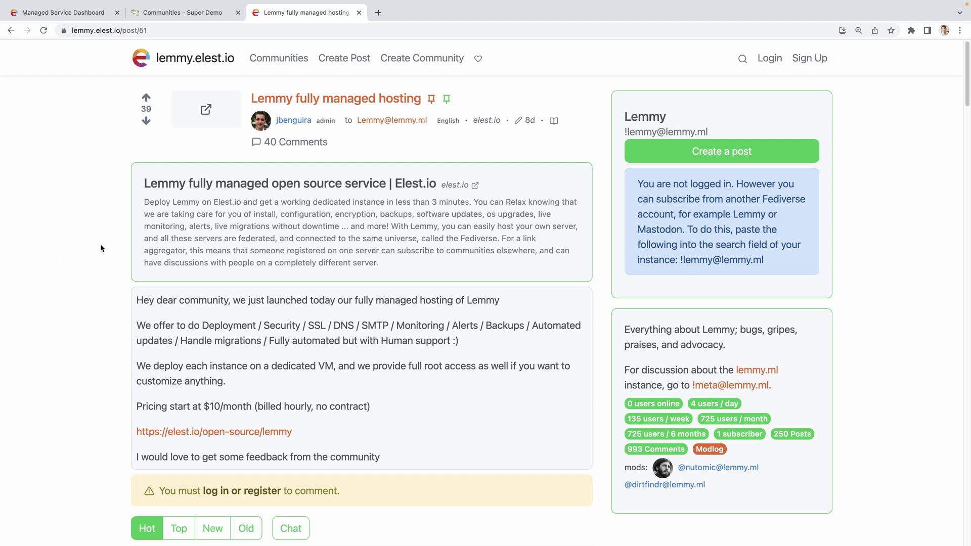
- Search Super Demo for the pasted lemmy.elest.io post URL and open the 'Lemmy fully managed hosting' result
key(super+w)
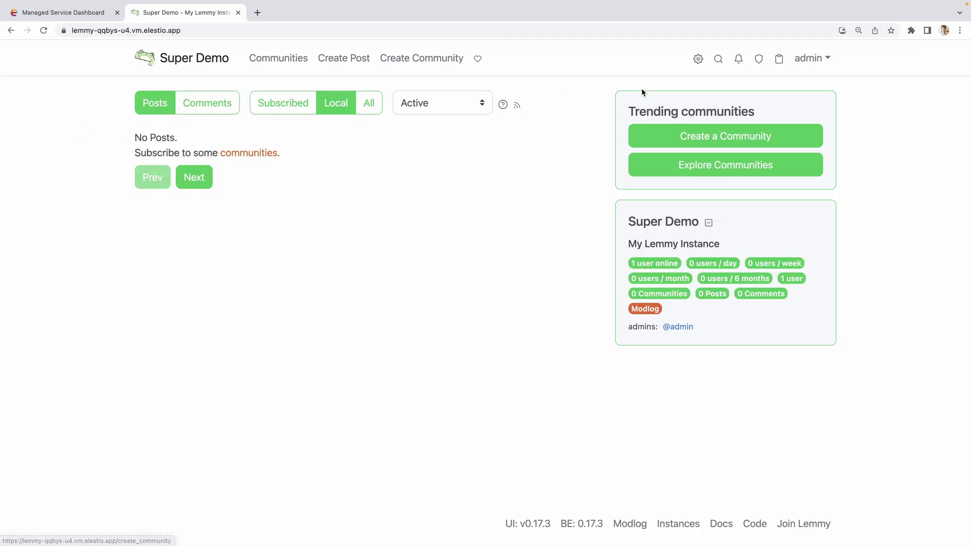
click(718, 59)
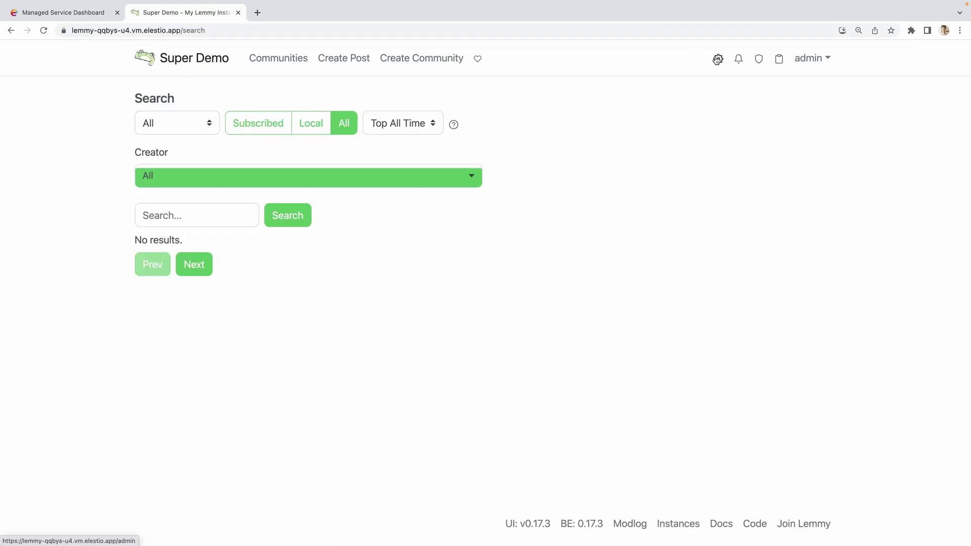
click(197, 217)
key(super+v)
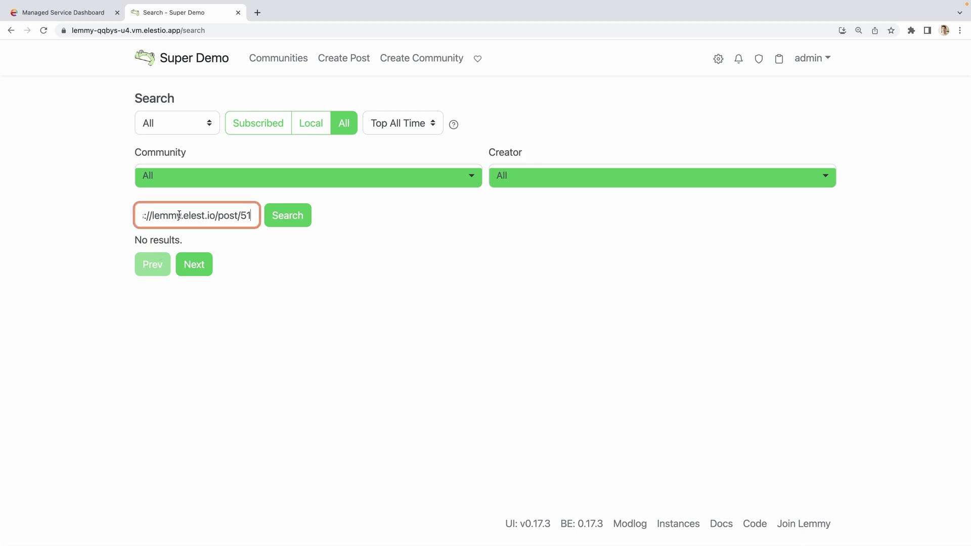
key(super+Left)
click(269, 208)
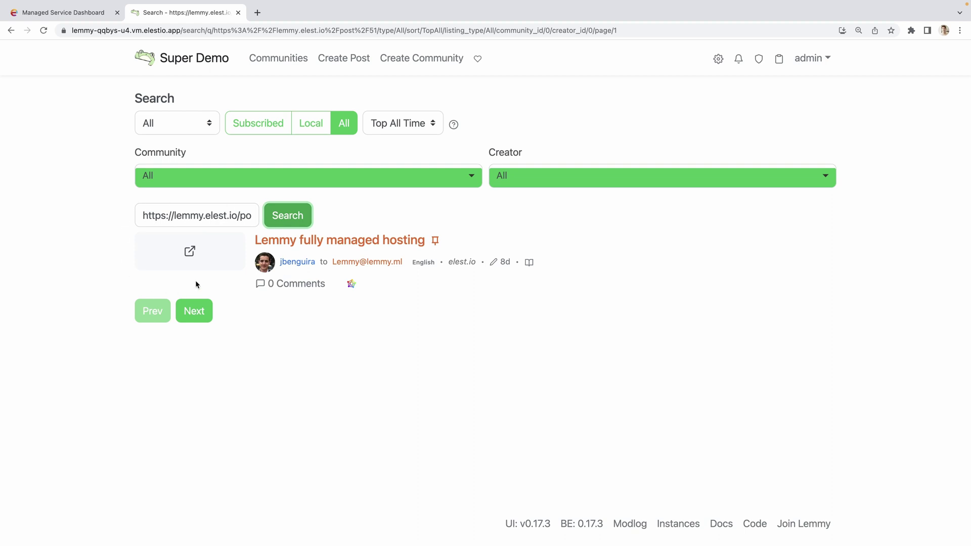
click(341, 239)
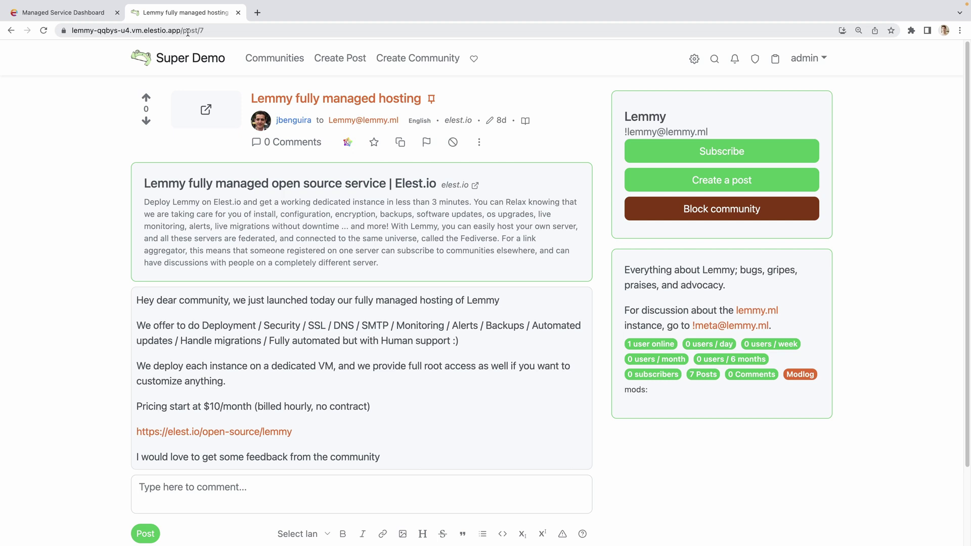
key(ctrl+super+f)
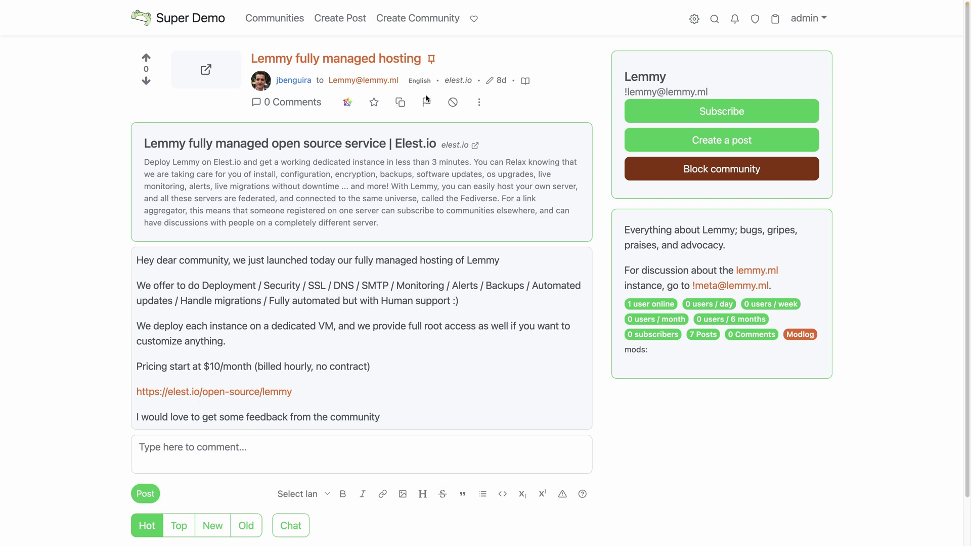
click(650, 96)
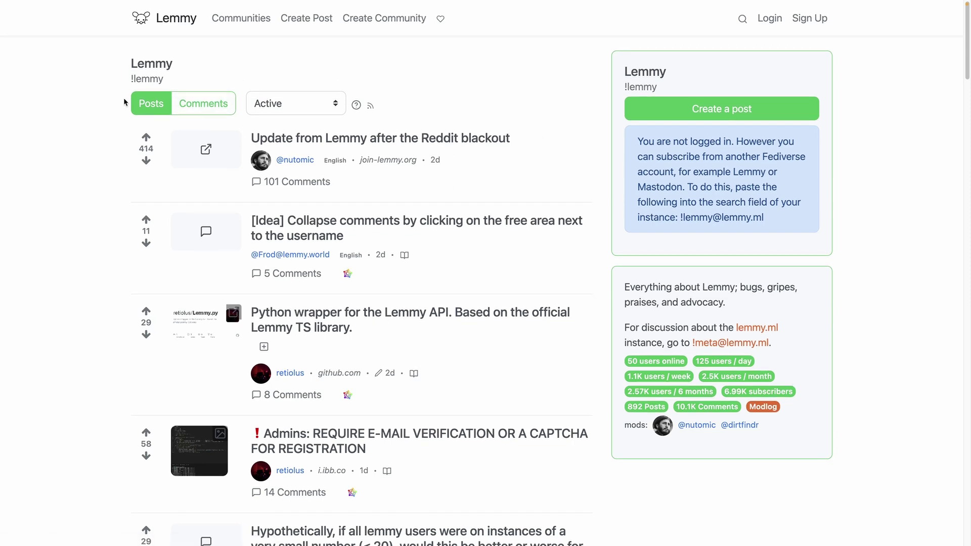
scroll(217, 246, down, 6)
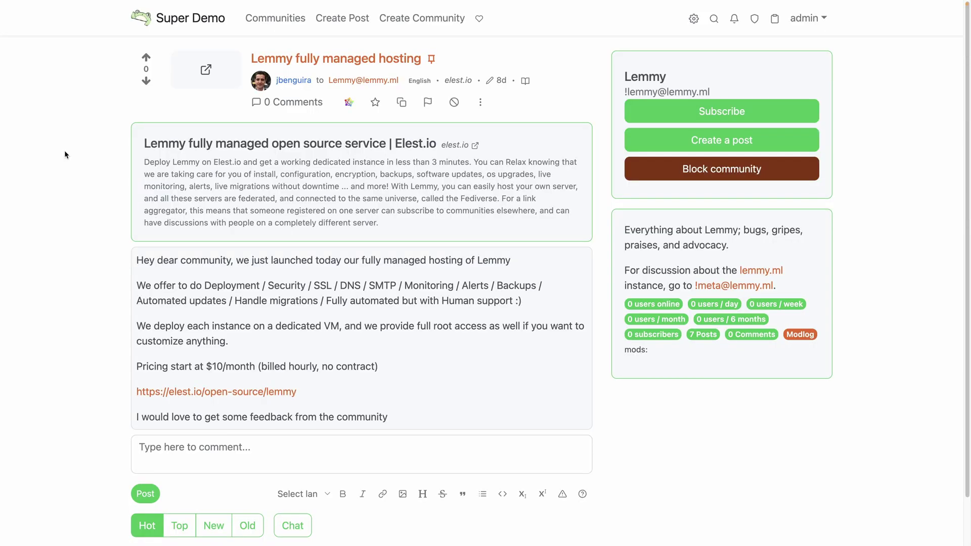
click(261, 20)
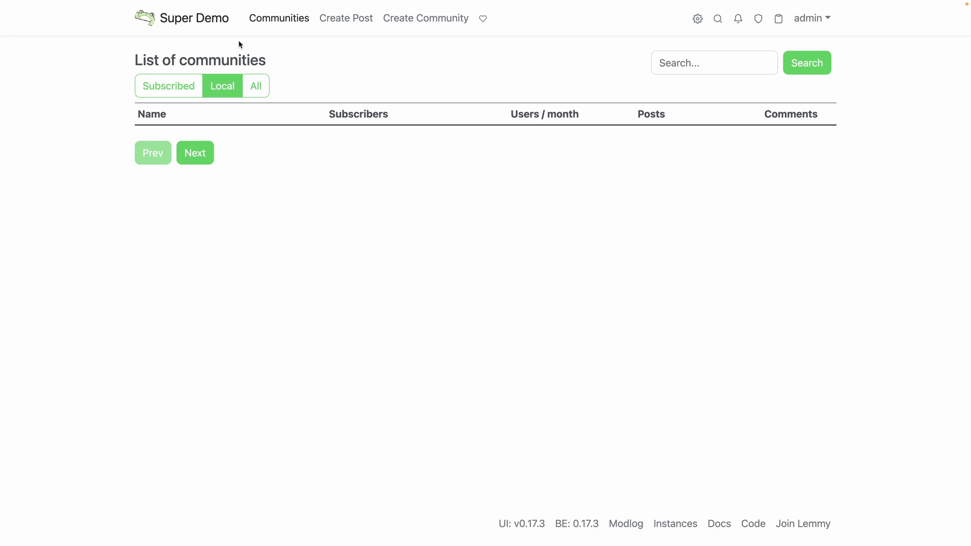
click(255, 91)
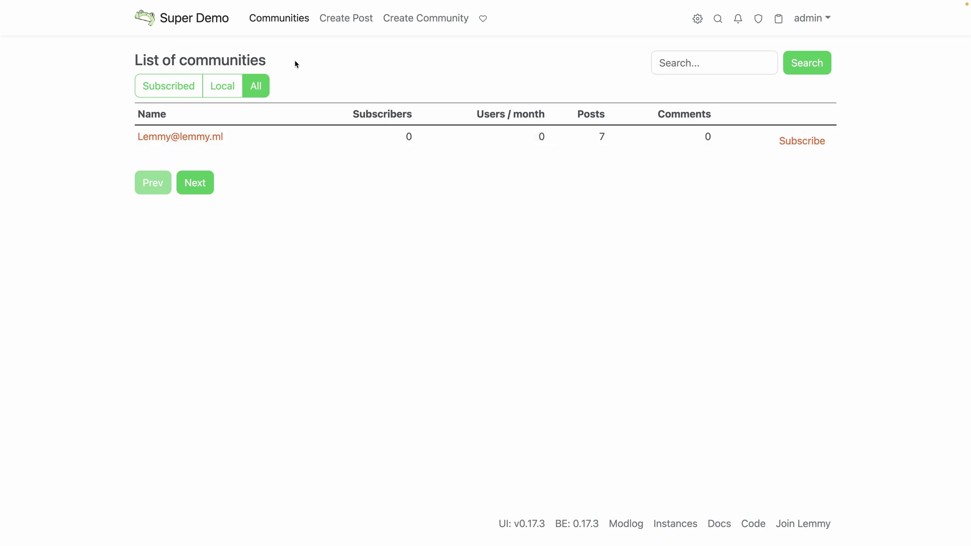
click(194, 139)
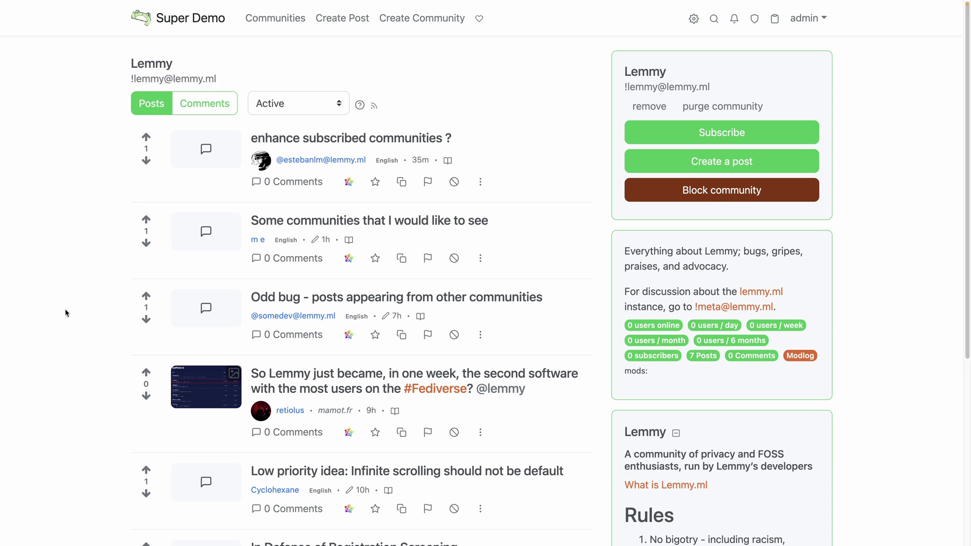
scroll(65, 308, down, 10)
scroll(65, 304, up, 10)
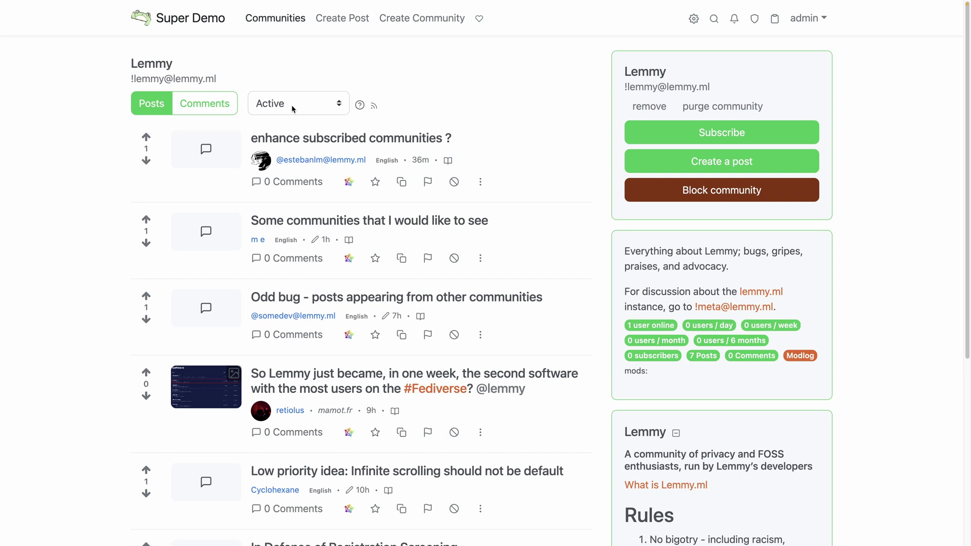
- Fill the new community form with name and display name 'Developers' and a frog icon
click(423, 24)
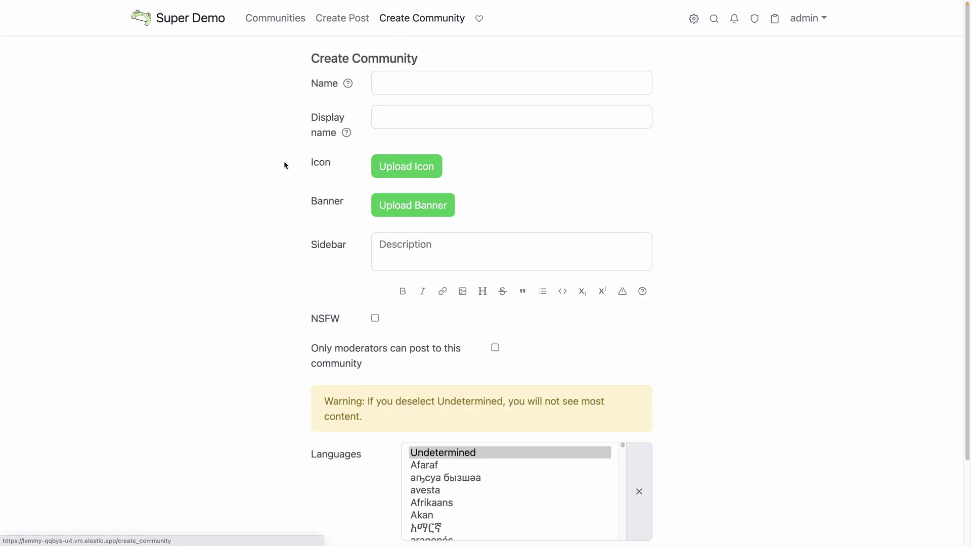
click(450, 84)
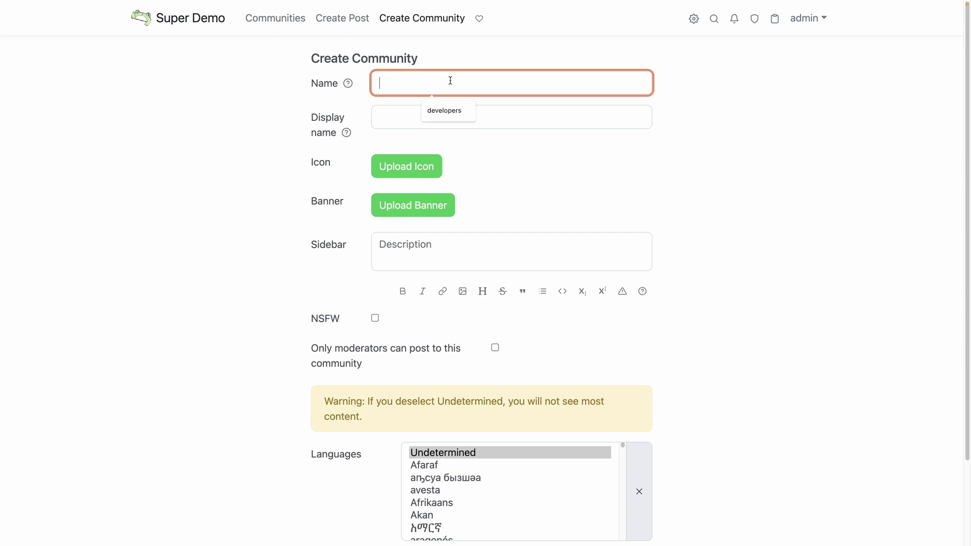
text(Developers)
click(412, 116)
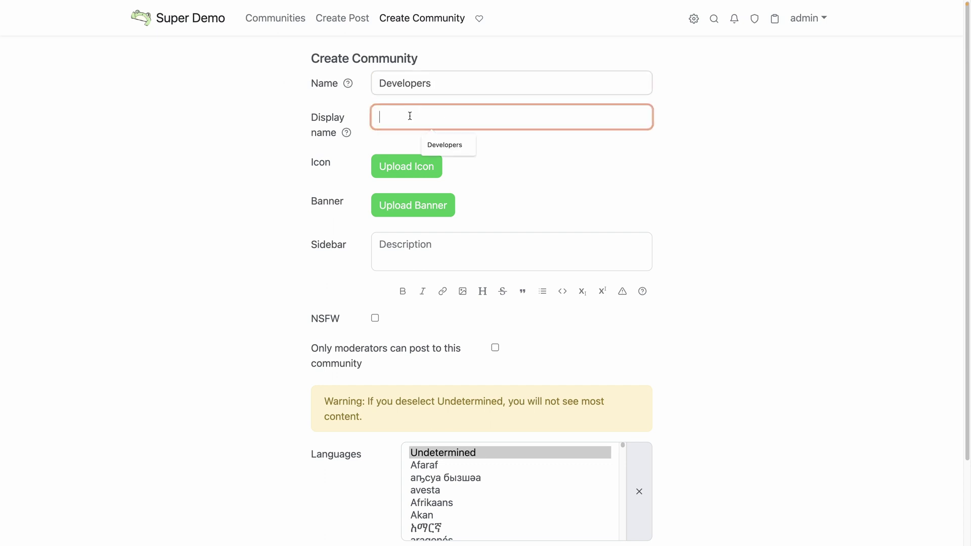
text(d)
key(BackSpace)
text(Developers)
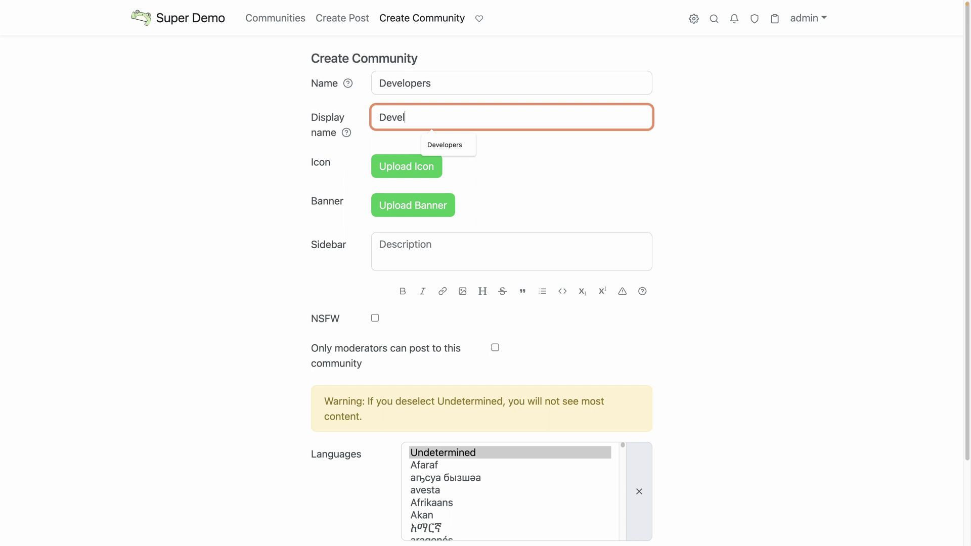
click(255, 174)
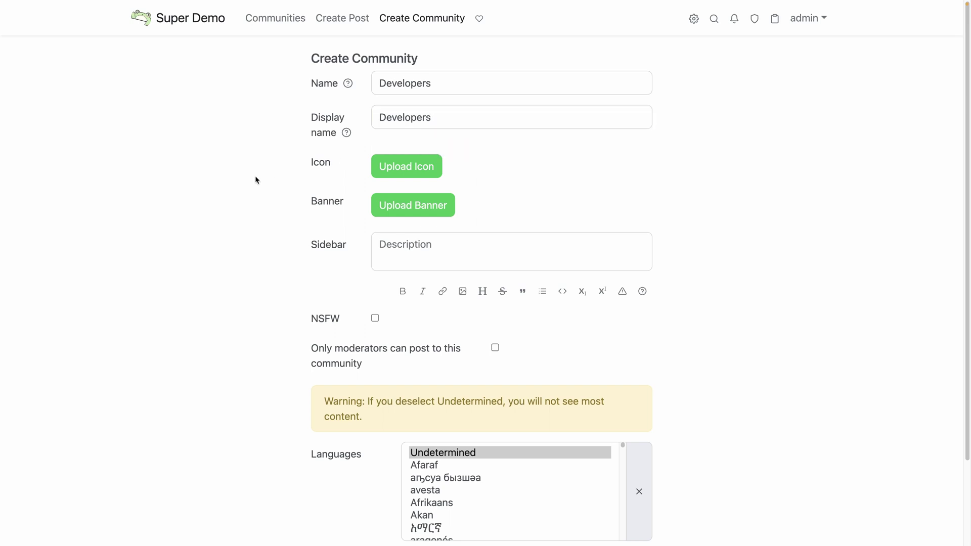
click(400, 172)
scroll(316, 272, down, 1)
scroll(315, 272, down, 3)
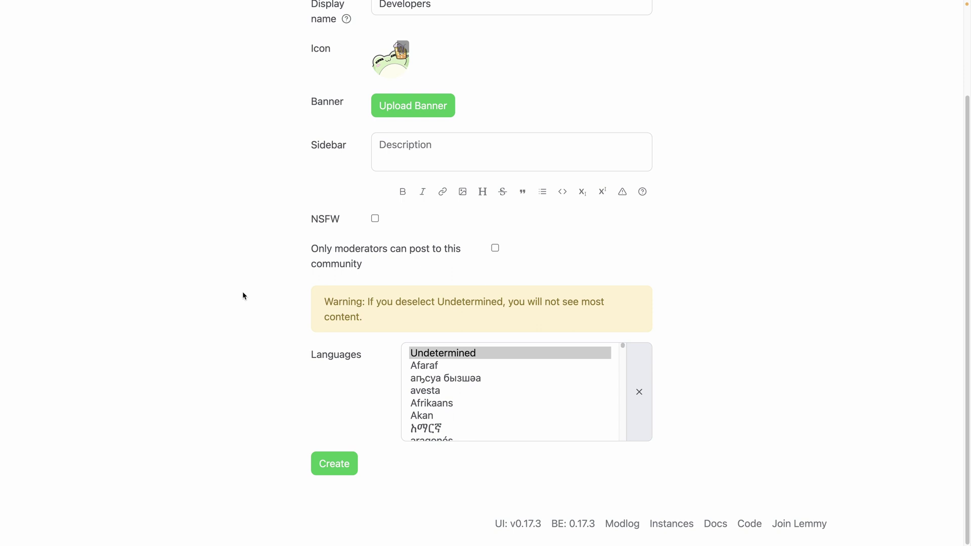
- Correct the name to lowercase 'developers' after the first attempt fails, then create the community
click(334, 462)
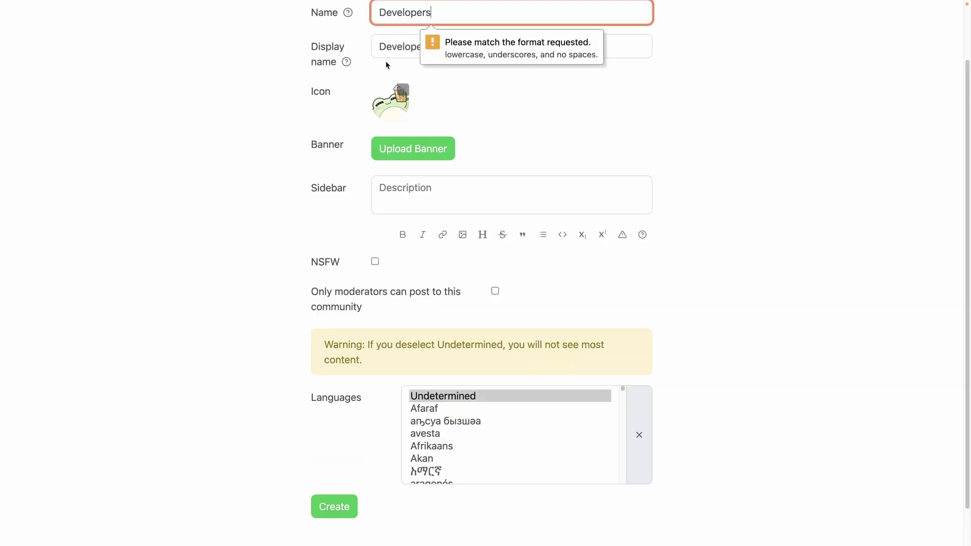
click(384, 14)
key(BackSpace)
text(d)
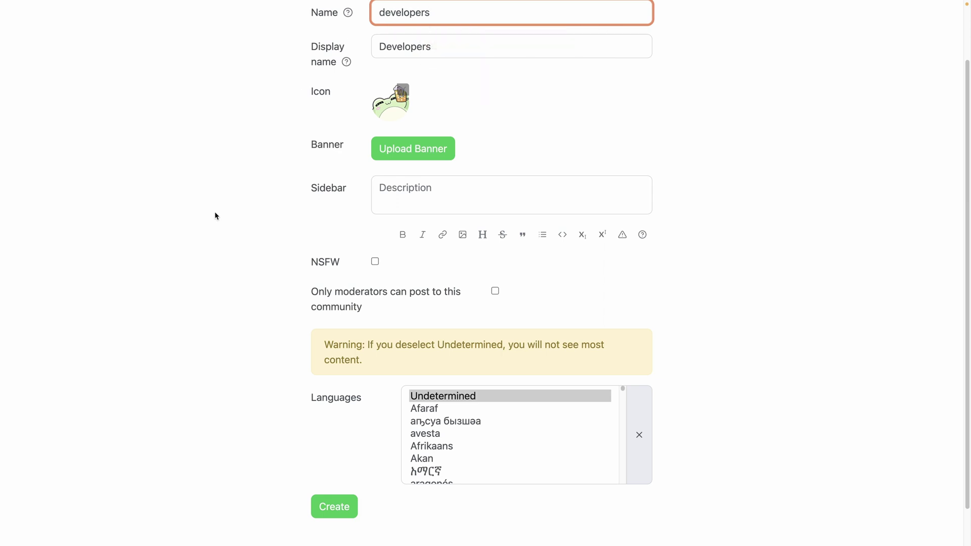
scroll(214, 212, down, 2)
click(347, 471)
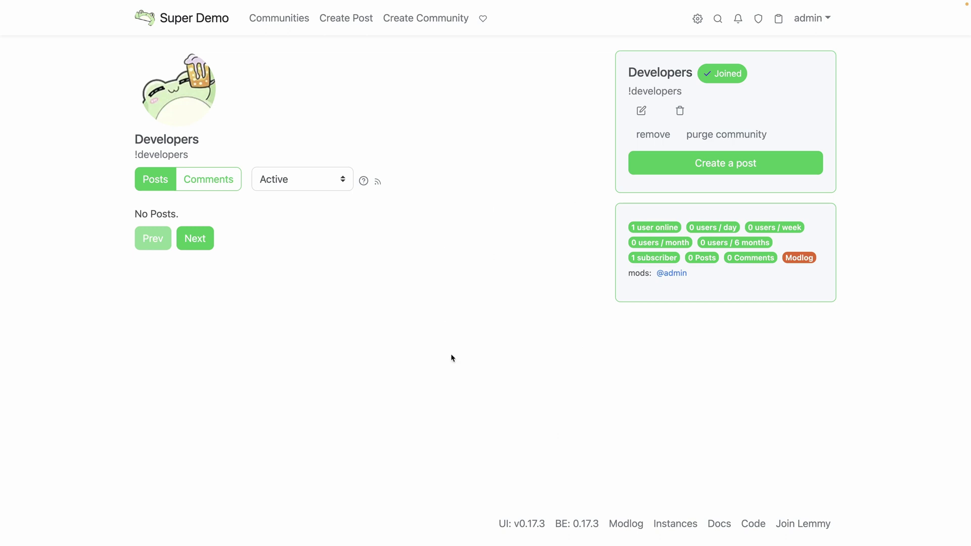
- Post the dev.to link with its suggested title and body 'Look what I found about CSS Scroll Animations'
click(724, 163)
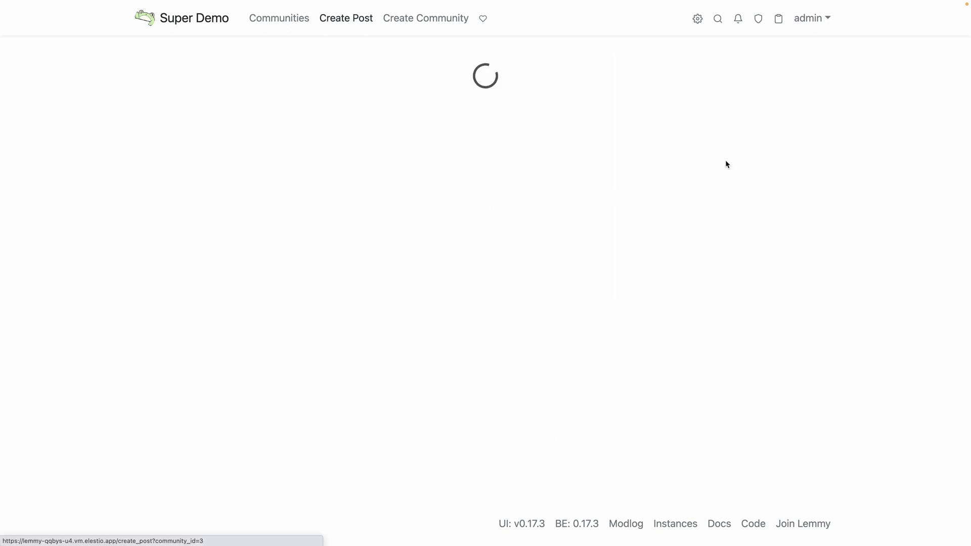
click(427, 82)
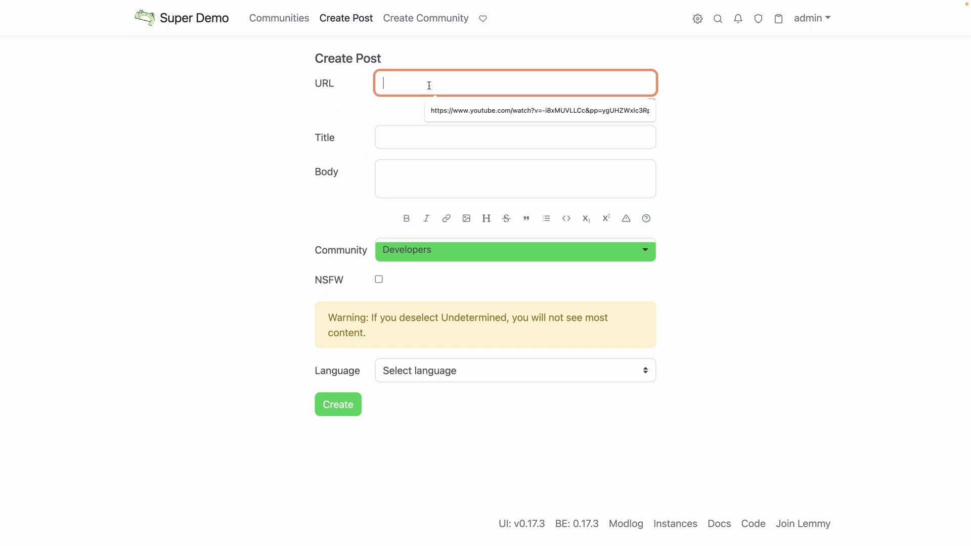
key(ctrl+v)
click(397, 114)
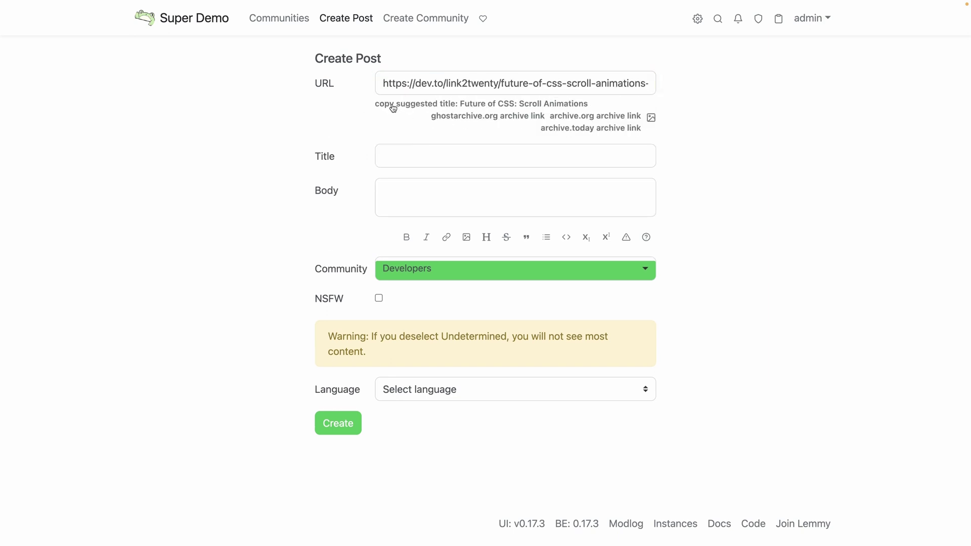
click(528, 108)
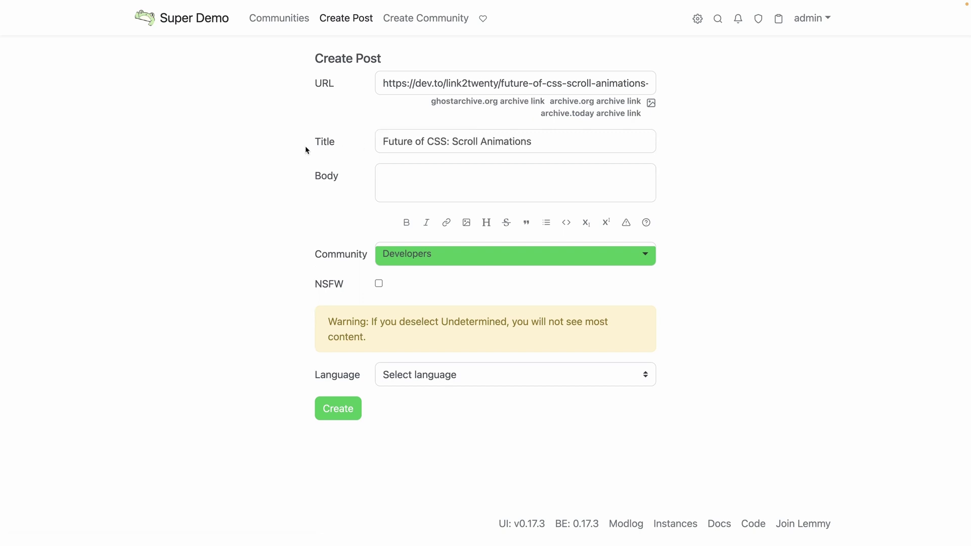
click(451, 183)
text(Lo)
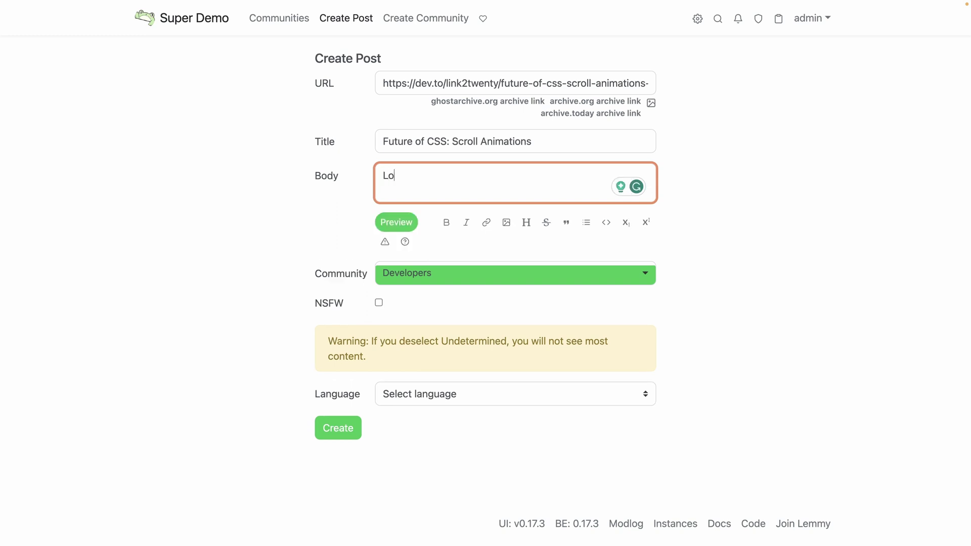
text(ok what I found about CSS S)
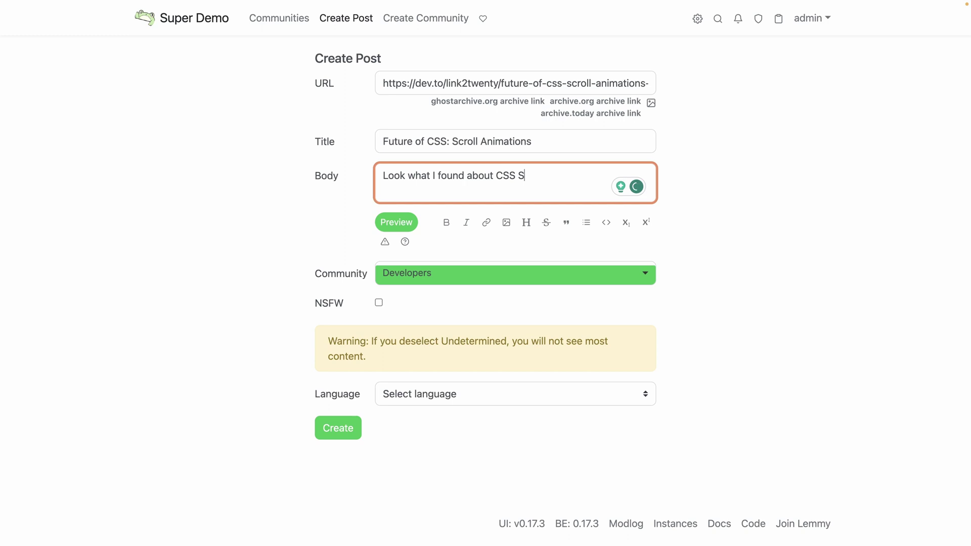
text(croll Animations)
click(342, 427)
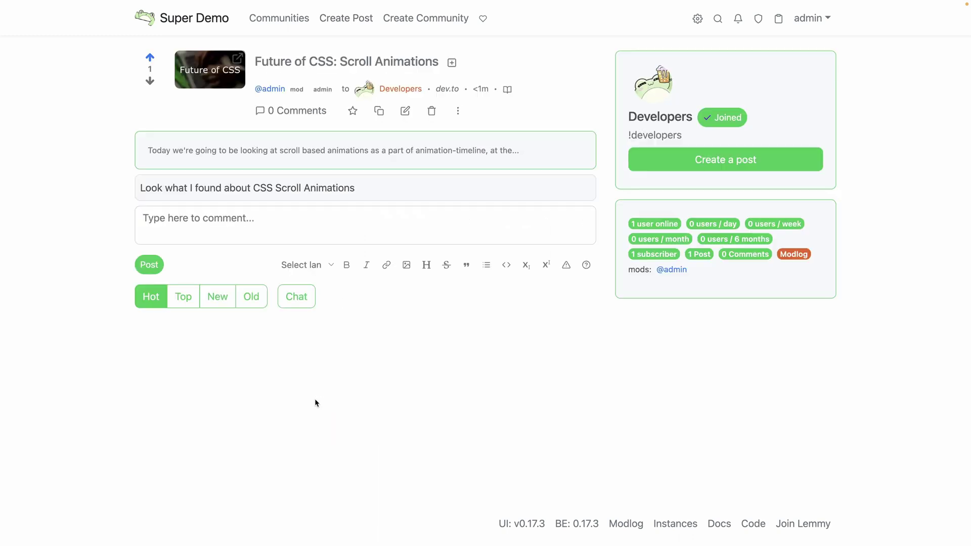
- Start a comment on the CSS post, then leave the comment box empty
click(396, 226)
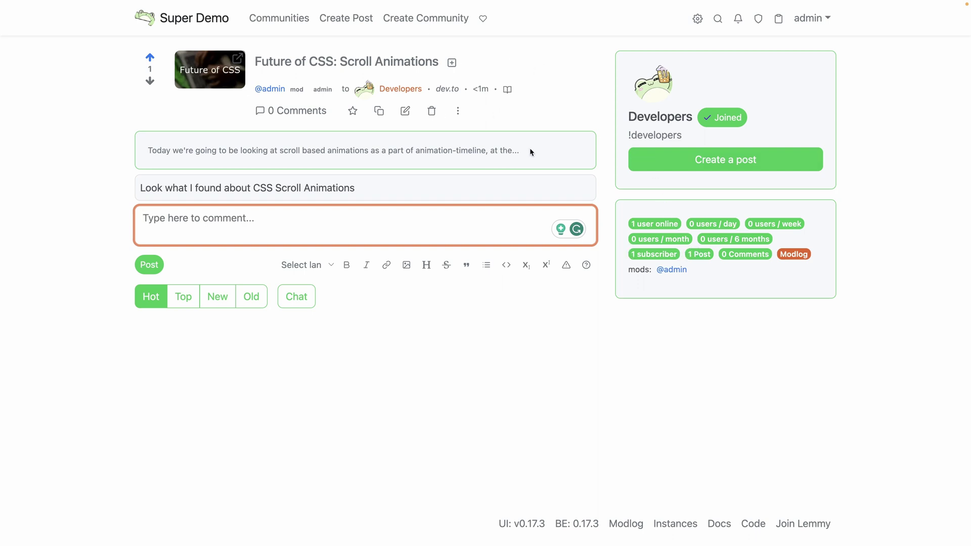
click(717, 247)
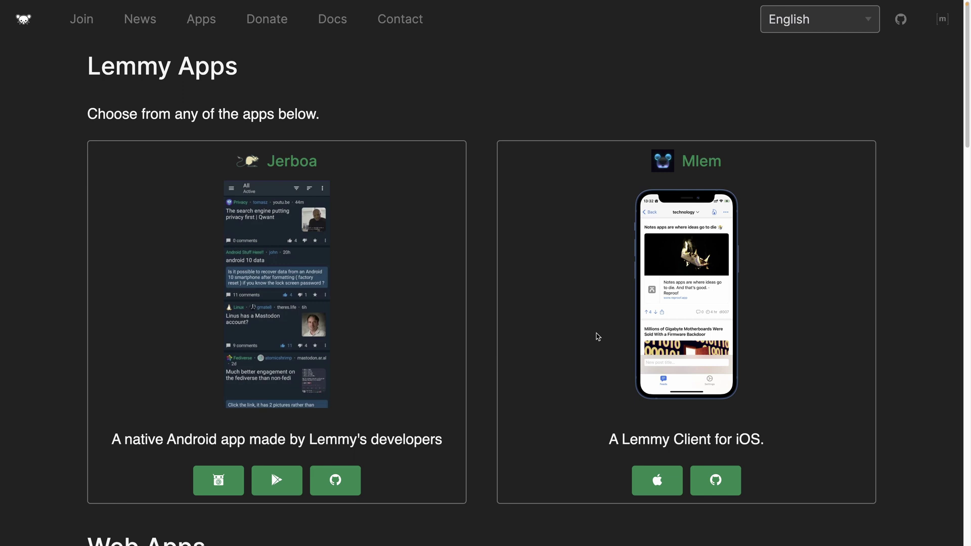
- Scroll the Apps page past the web apps and the neonmodem TUI client to API Libraries
scroll(450, 257, down, 5)
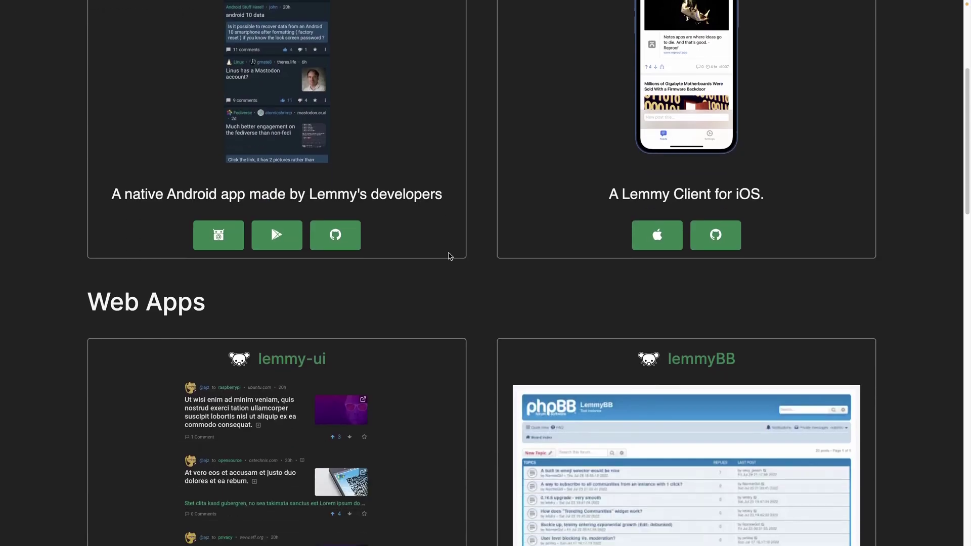
scroll(450, 256, down, 2)
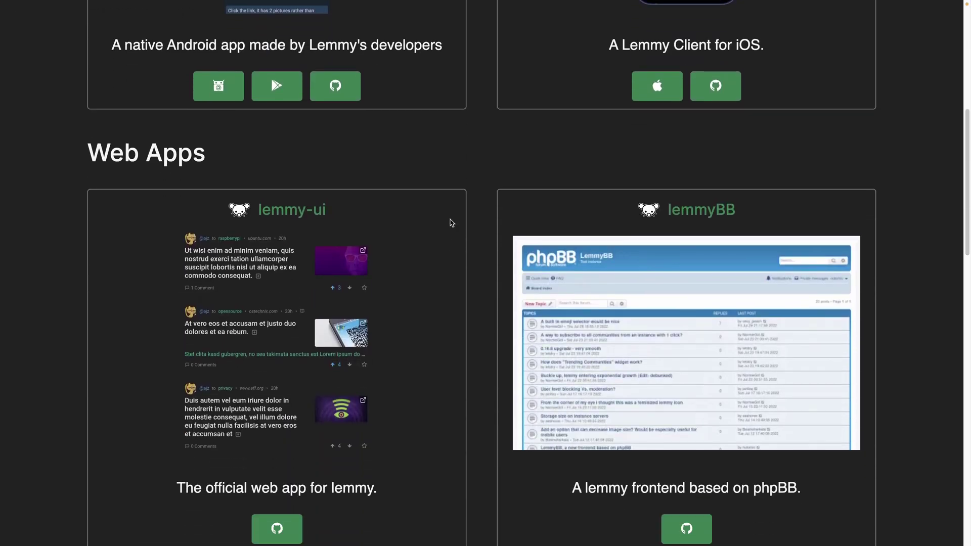
scroll(336, 245, down, 1)
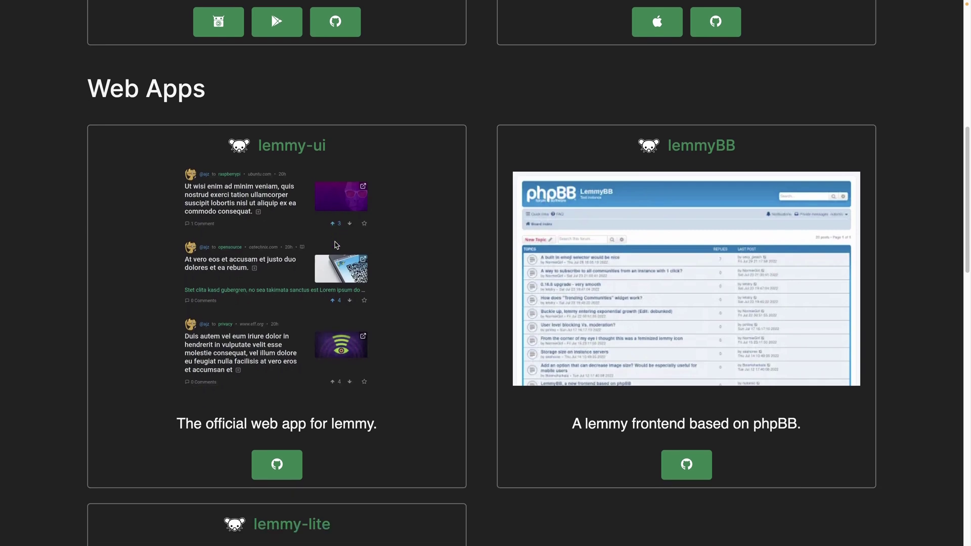
scroll(627, 314, down, 1)
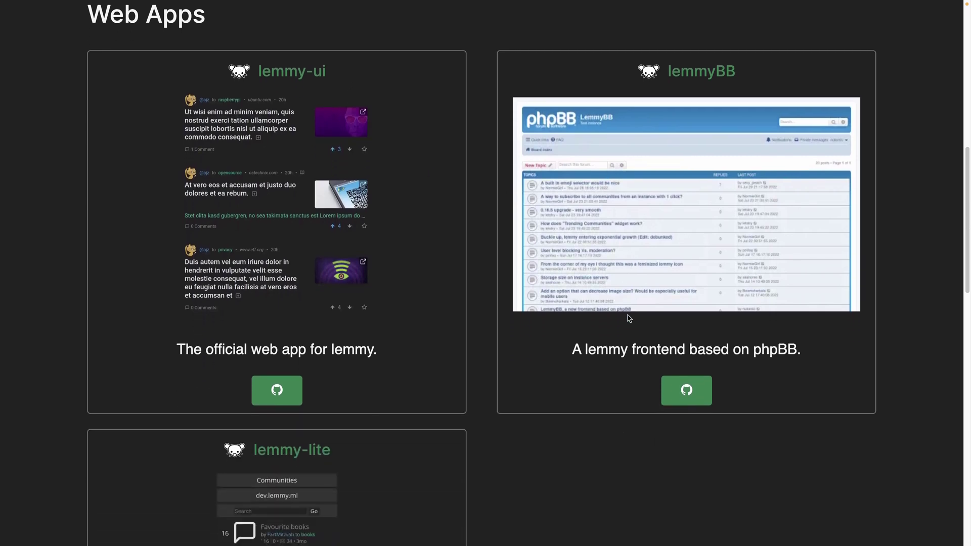
scroll(629, 318, down, 5)
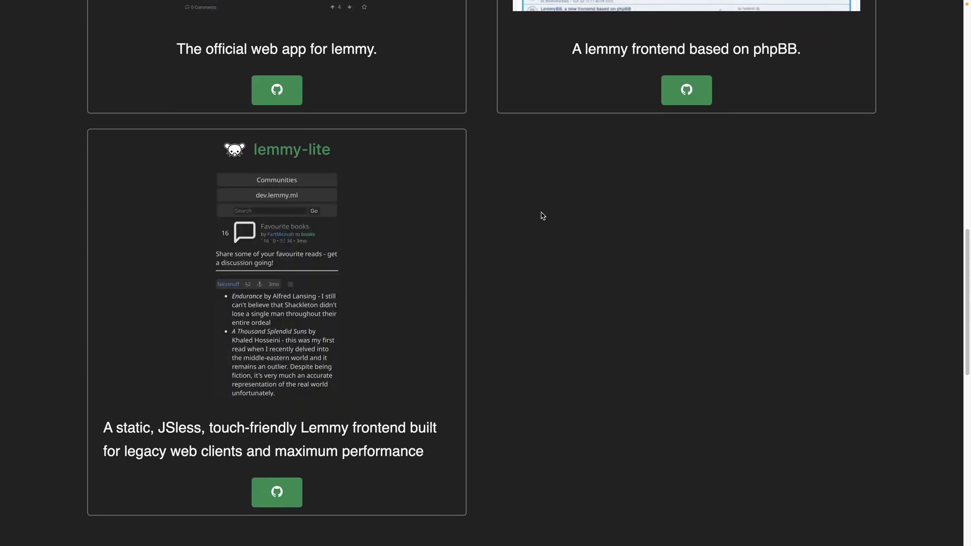
scroll(322, 329, down, 6)
scroll(323, 329, down, 4)
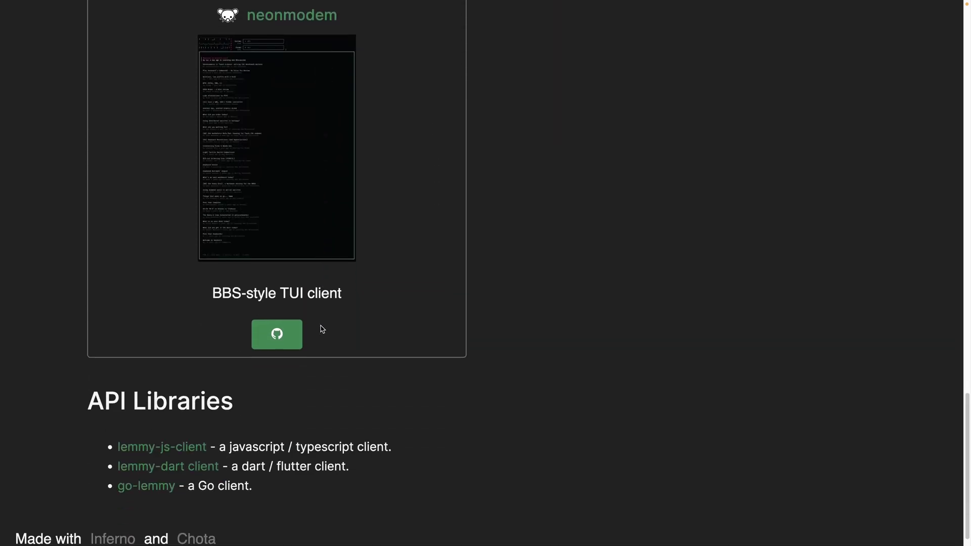